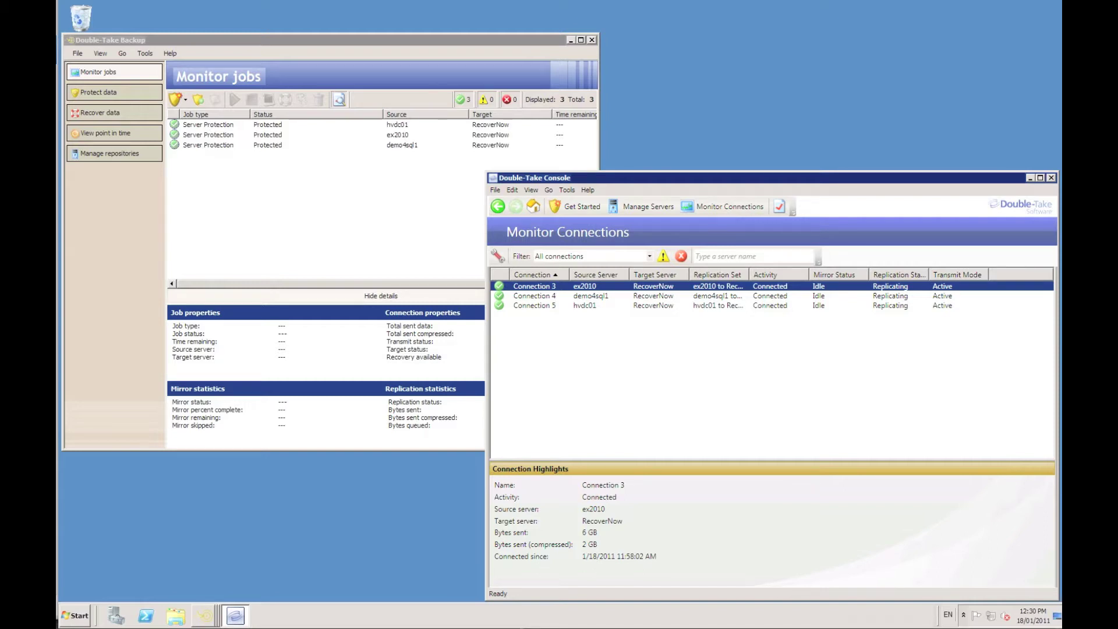
Check Monitor jobs, where all three Server Protection jobs show Communication Error.
key(alt)
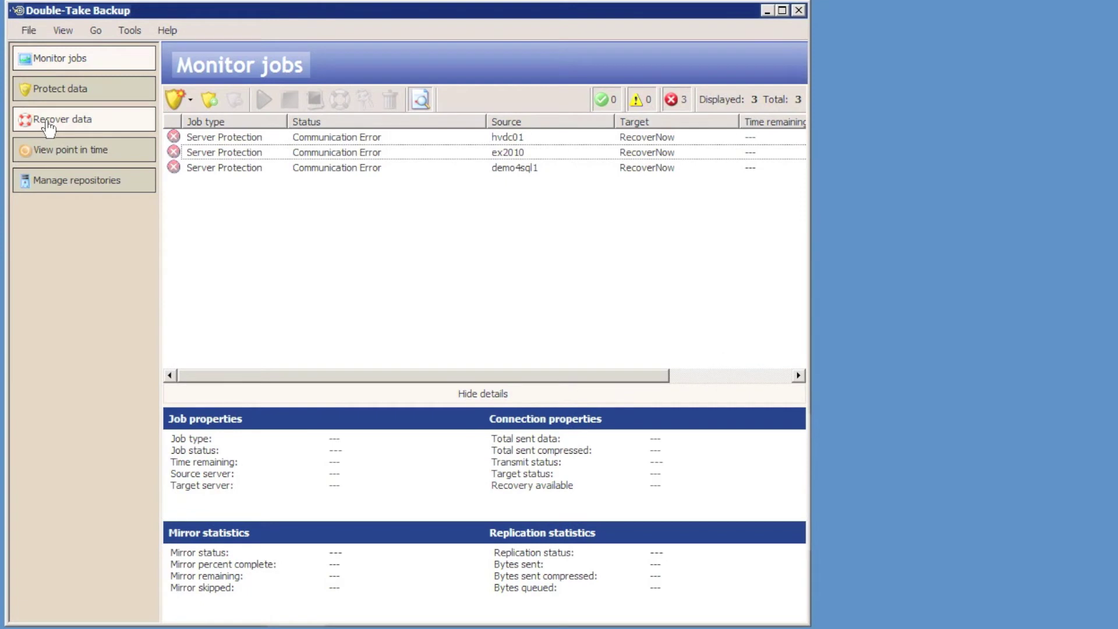
Start a data recovery and connect to repository server RecoverNow with the administrator password and a blank domain.
click(49, 125)
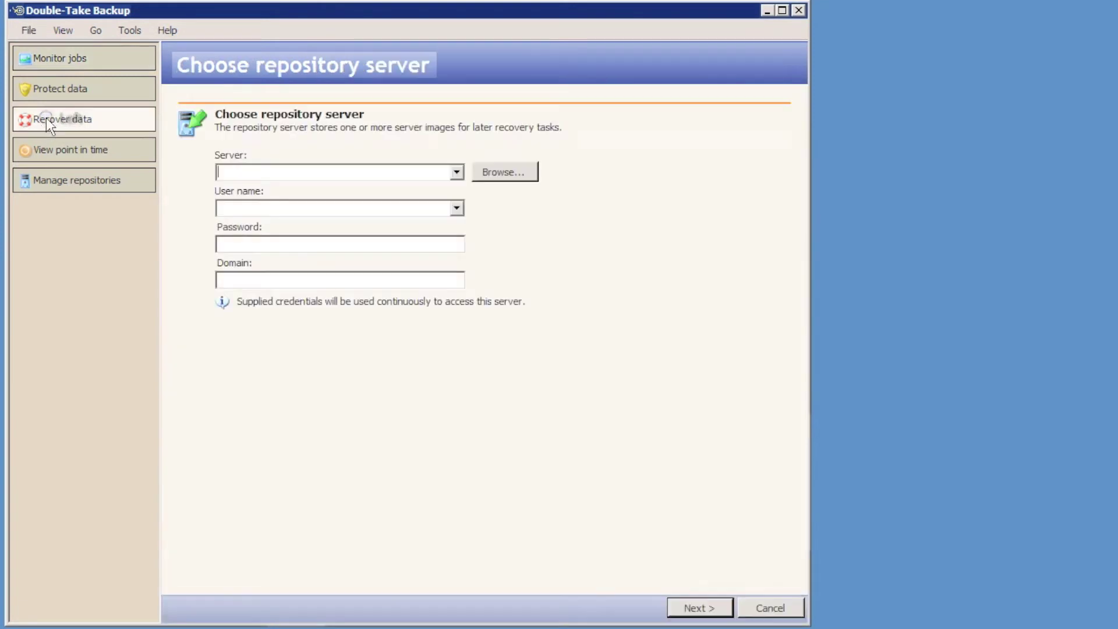
click(456, 172)
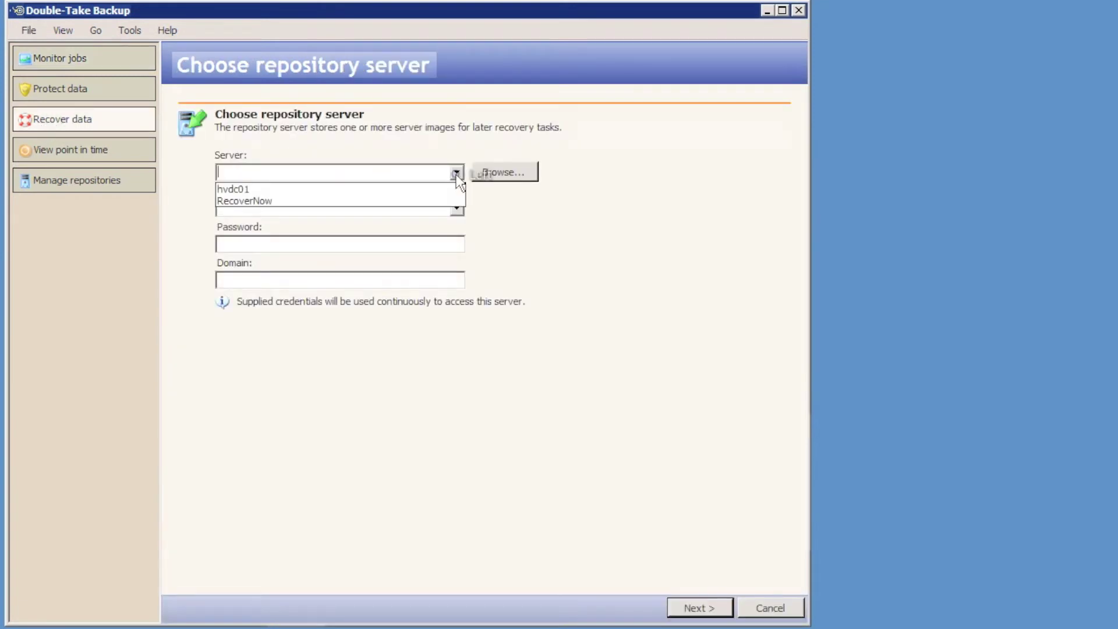
click(430, 201)
click(299, 245)
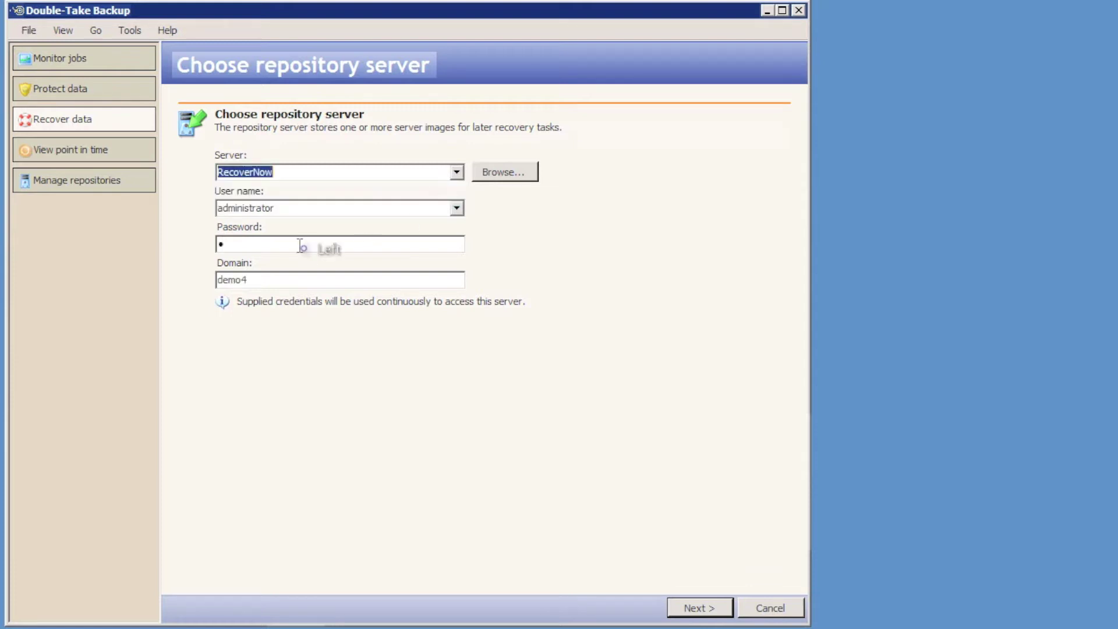
text(********)
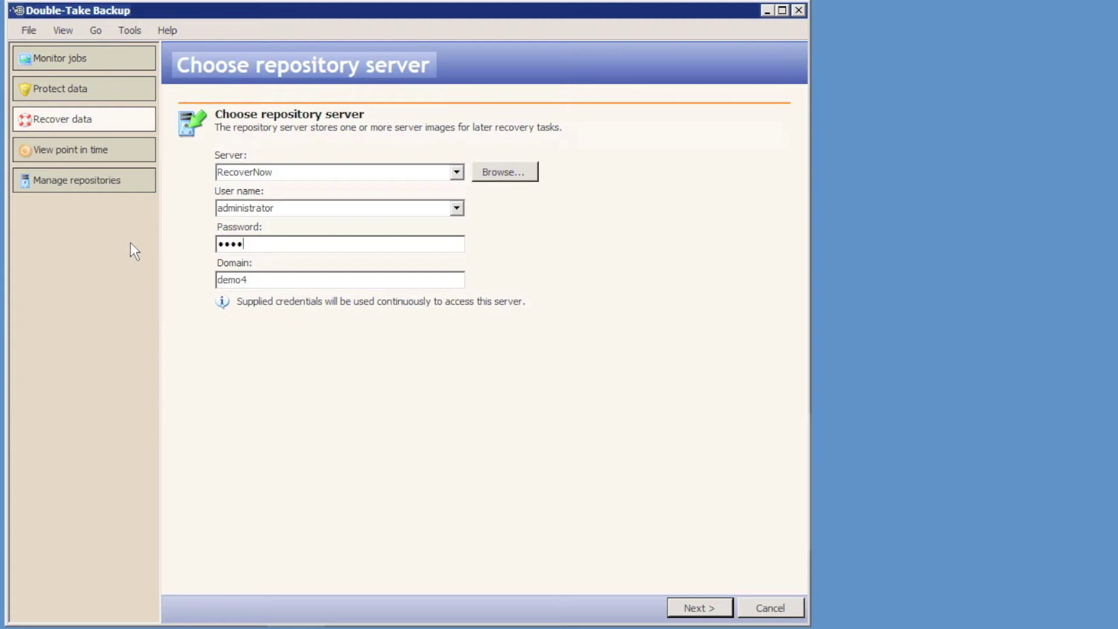
key(Tab)
key(BackSpace)
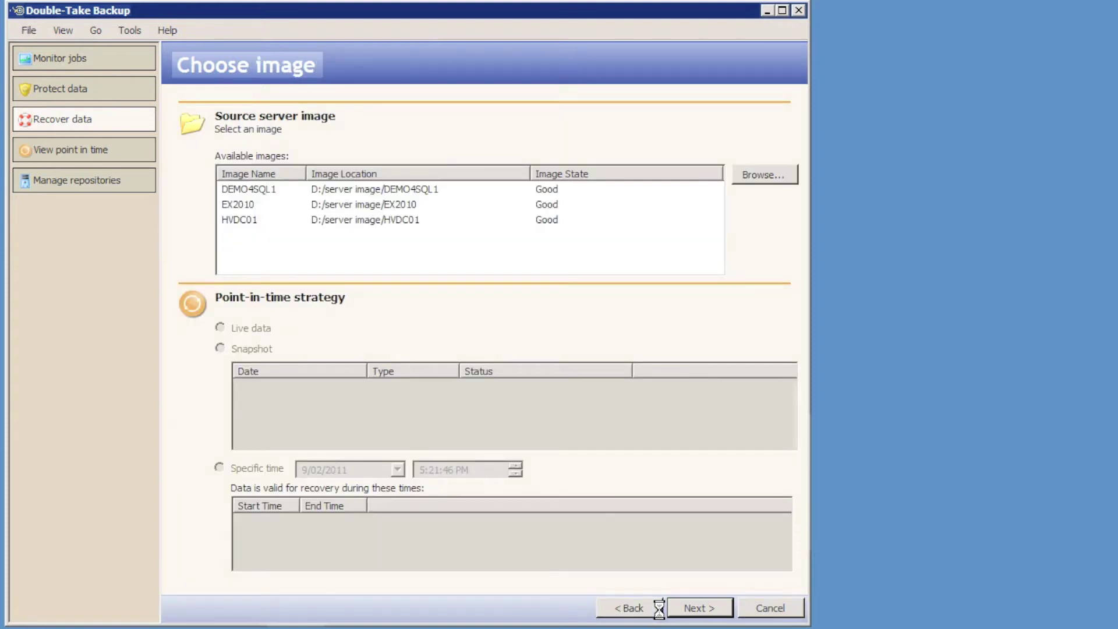
Select the HVDC01 image and browse its snapshots, including 9/02/2011 4:39:43 PM and 5/02/2011 12:02:01 PM.
click(249, 219)
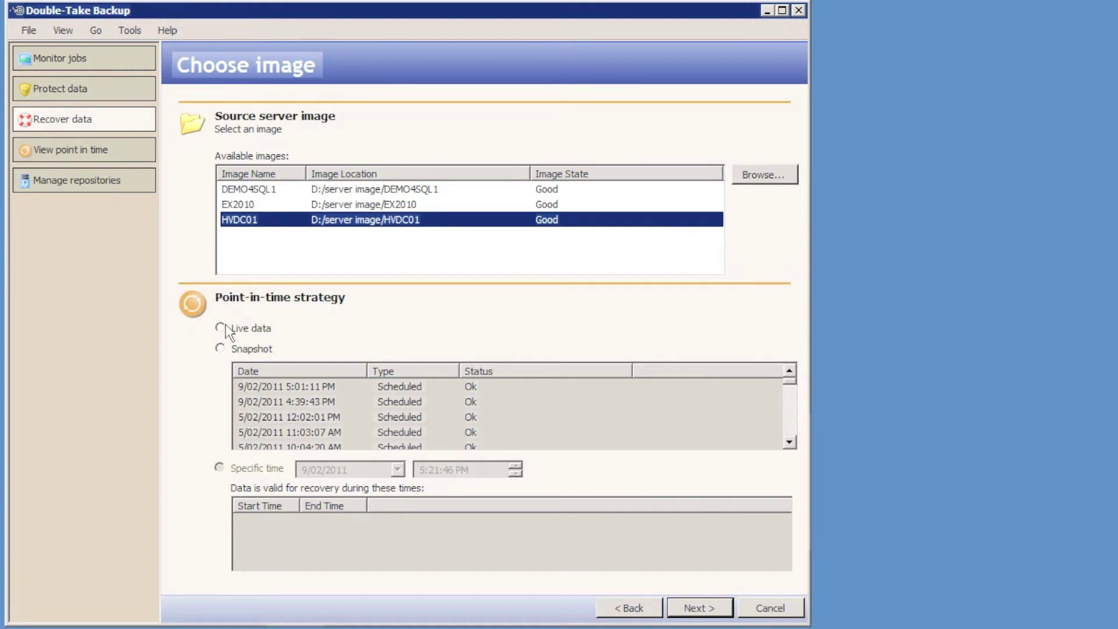
click(257, 340)
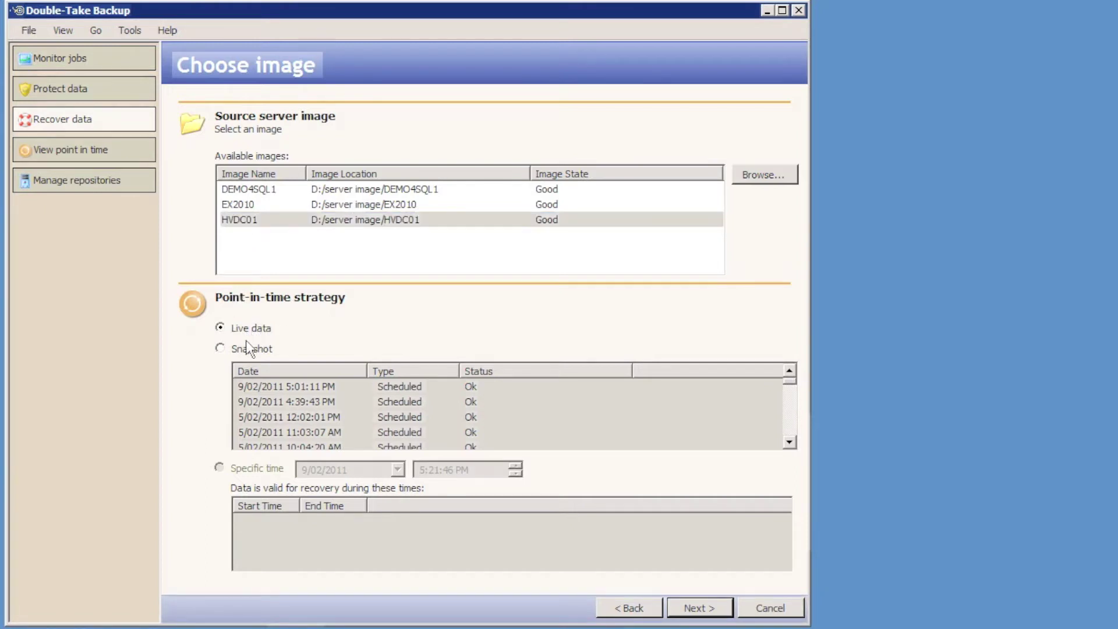
click(231, 347)
click(275, 402)
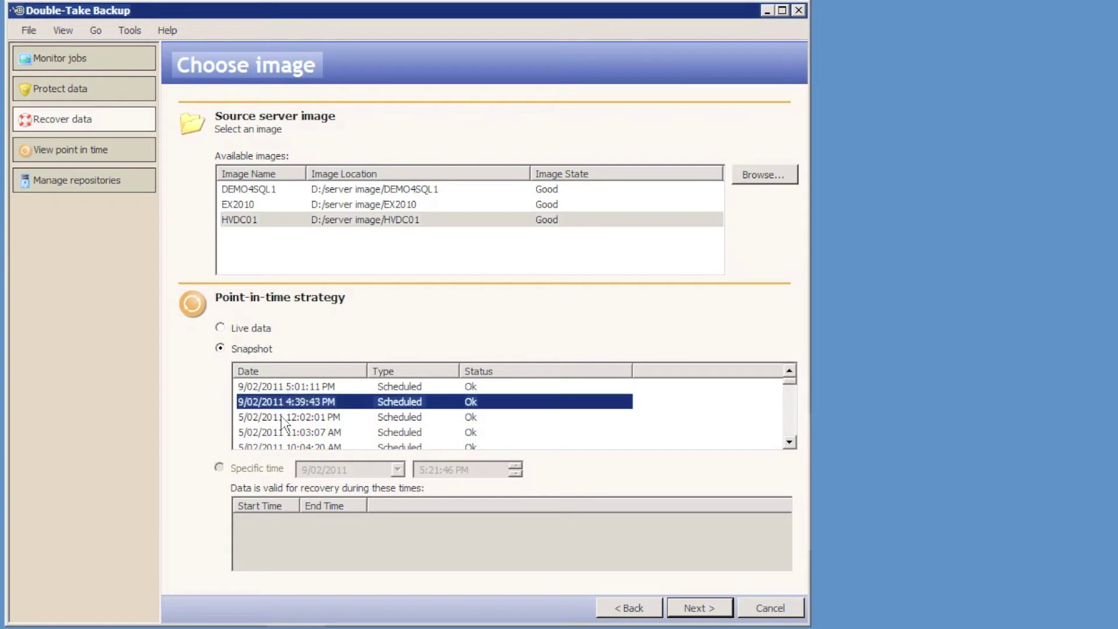
click(283, 417)
click(793, 402)
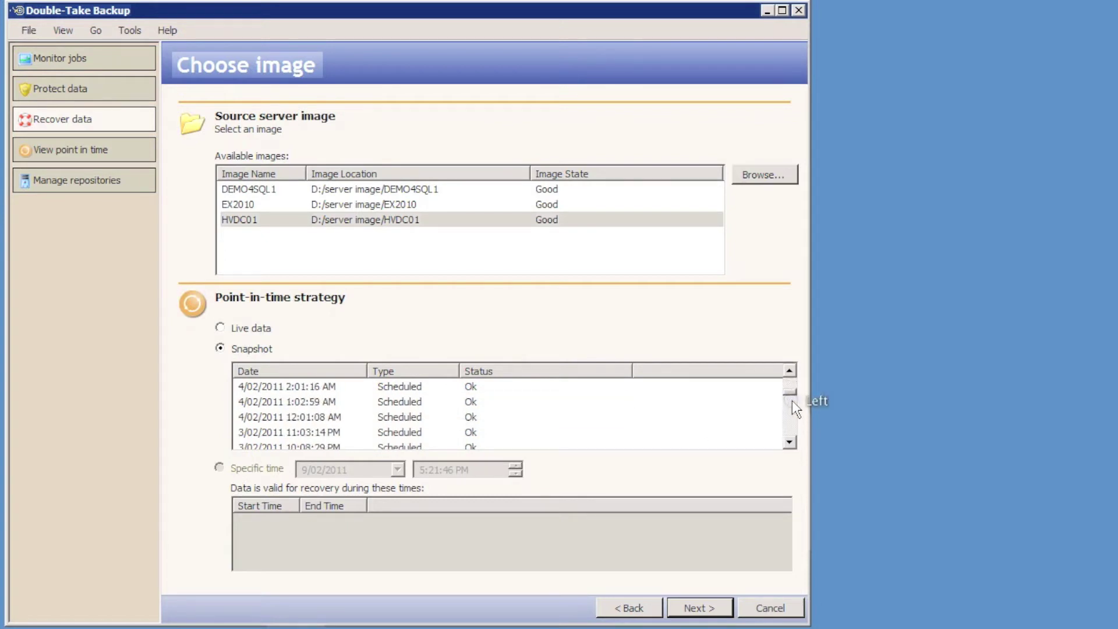
click(793, 401)
click(792, 408)
click(792, 410)
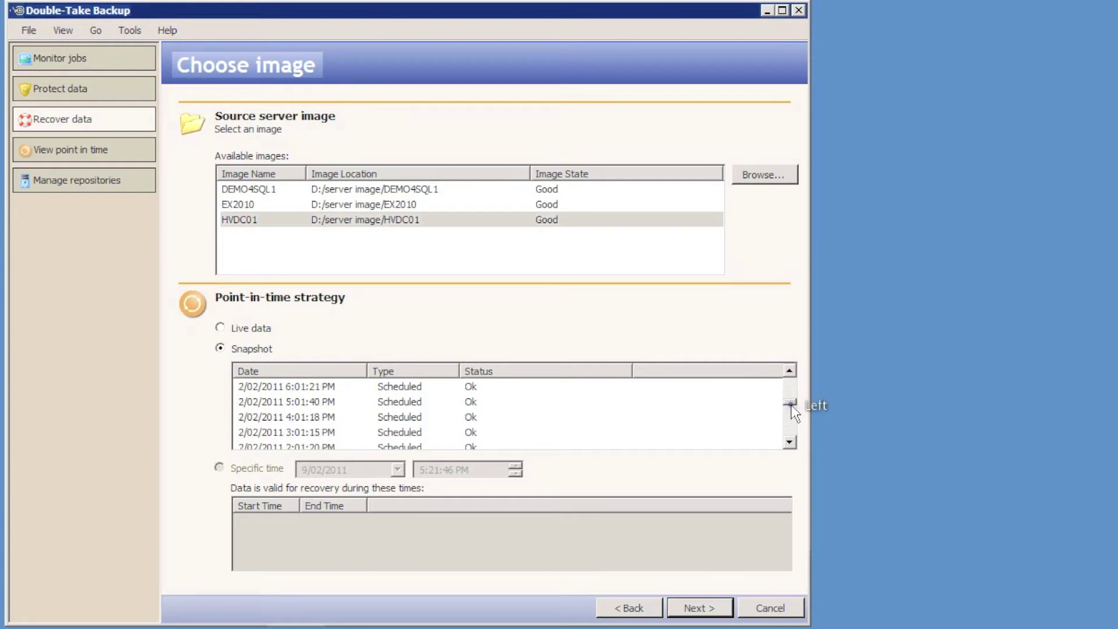
click(796, 425)
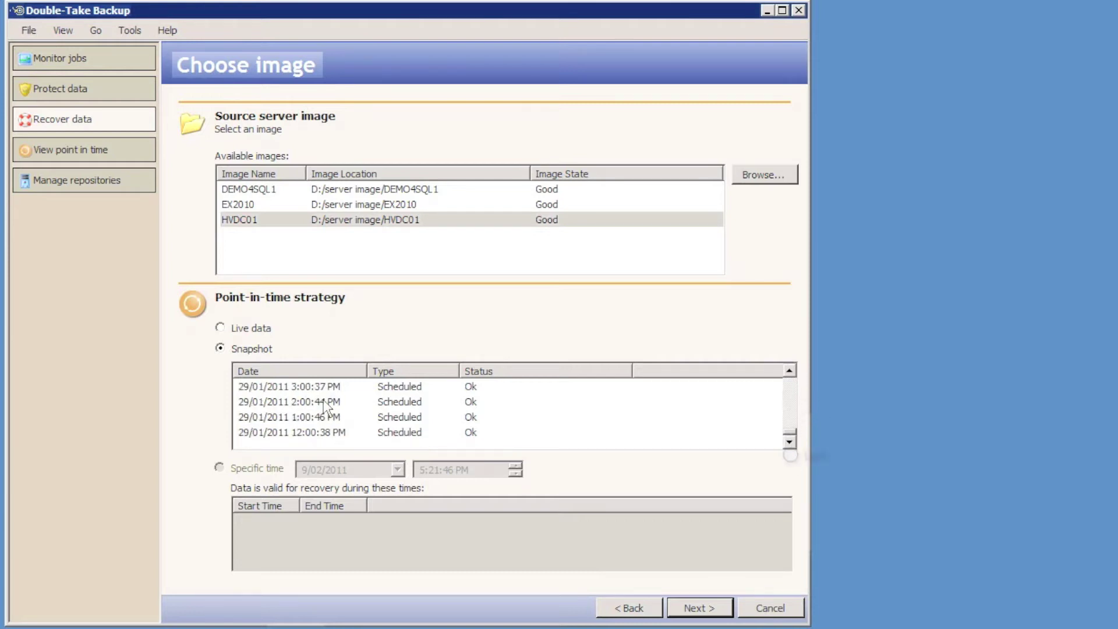
Revert to live data and switch the image choice from EX2010 to DEMO4SQL1.
click(236, 329)
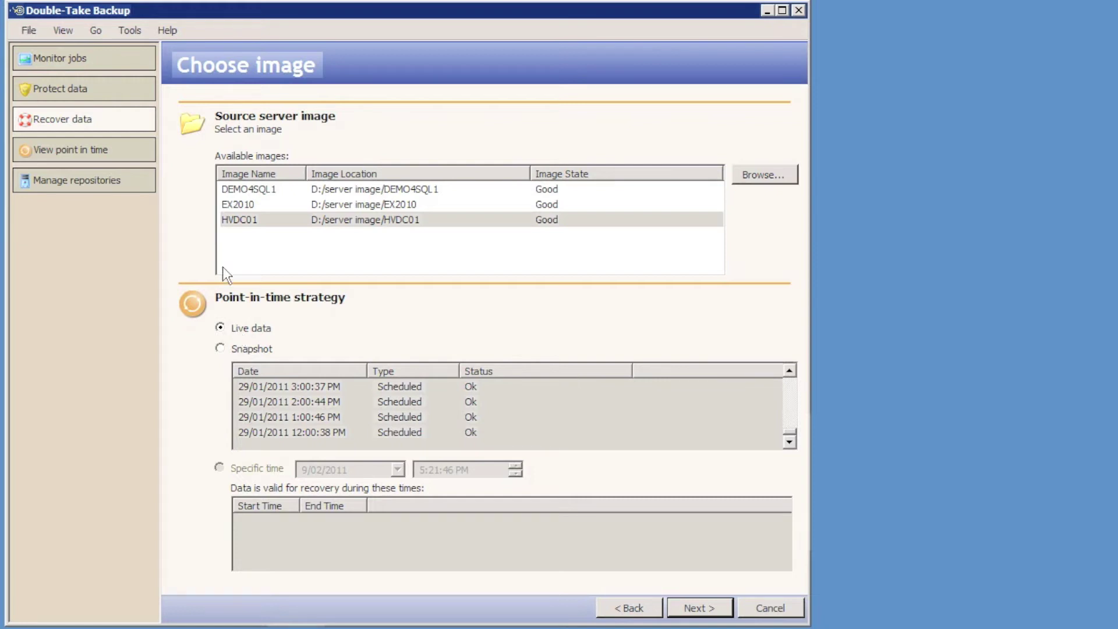
click(240, 206)
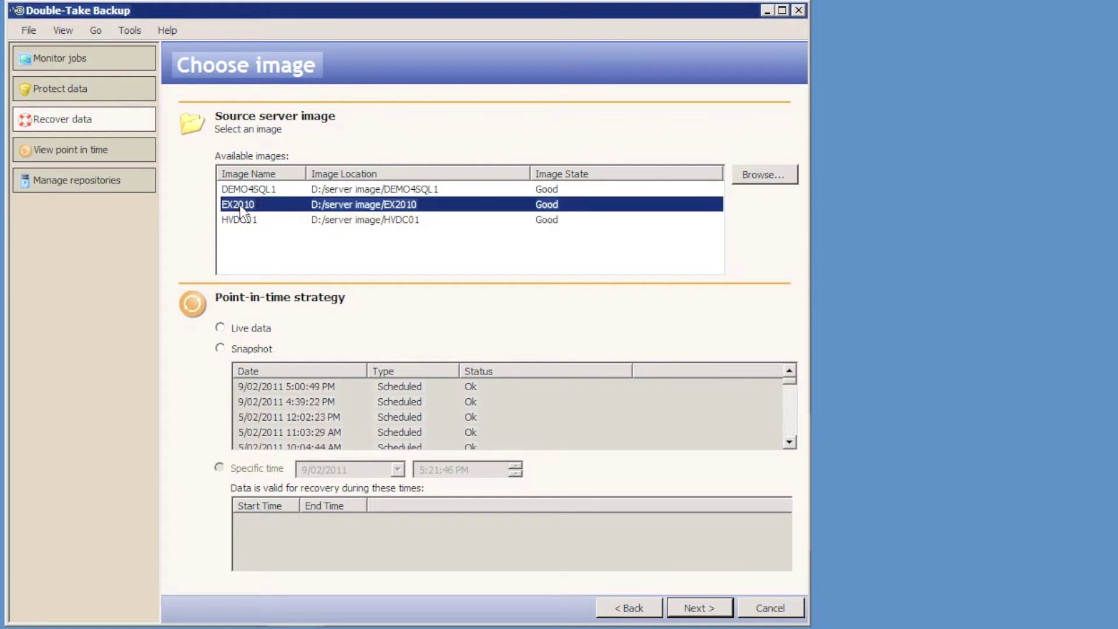
click(242, 193)
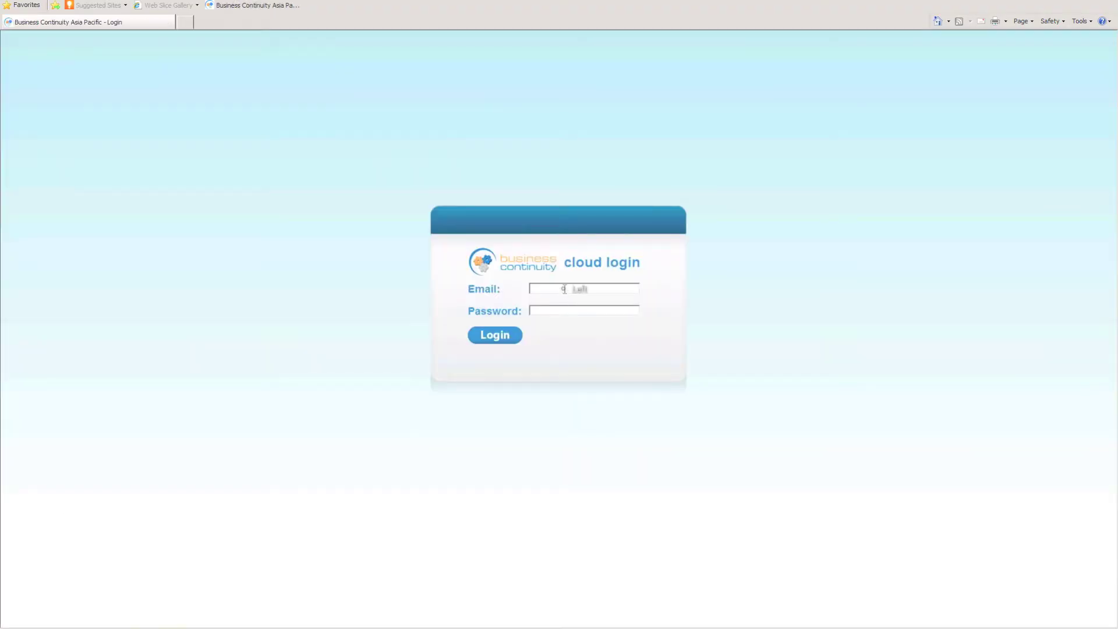
Log in to the cloud control center with the saved e-mail and open the cloud servers list.
text(demo)
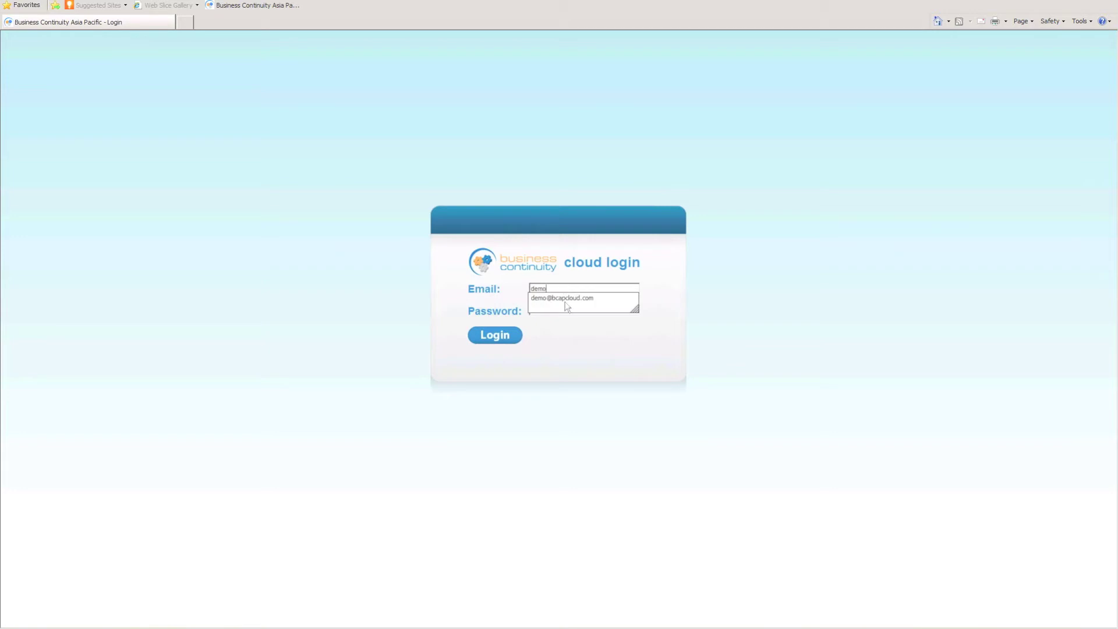
click(566, 301)
click(495, 336)
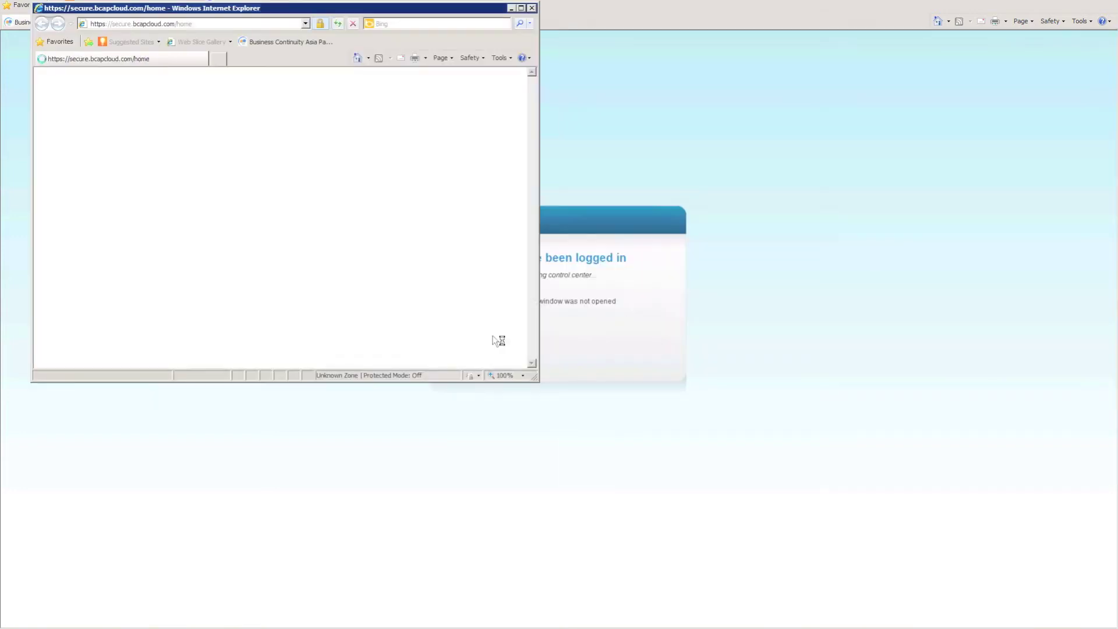
click(523, 13)
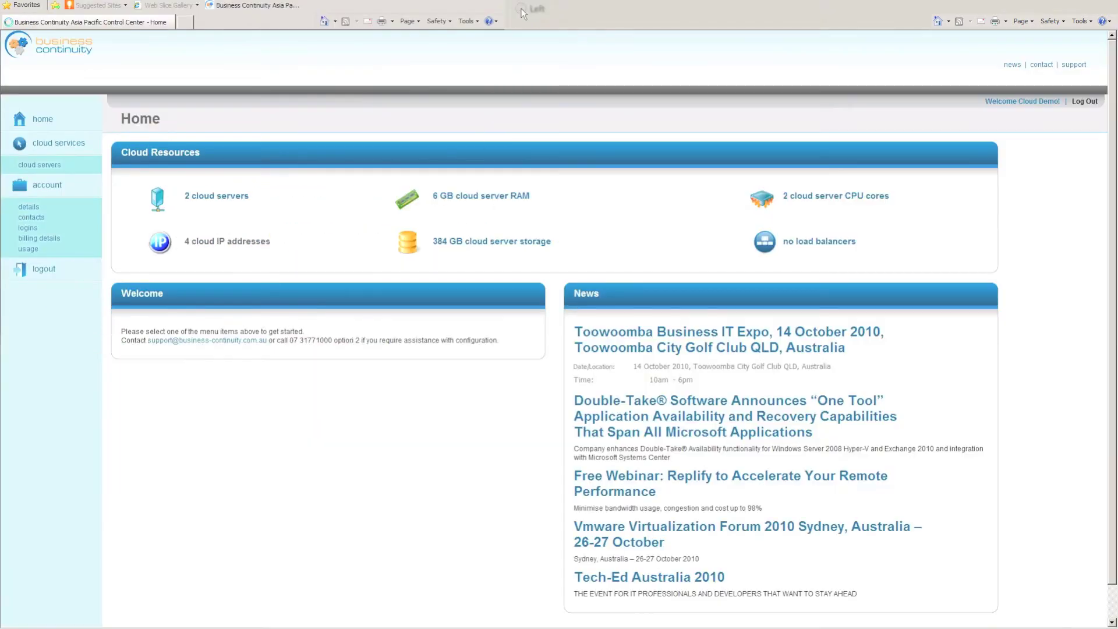
click(208, 197)
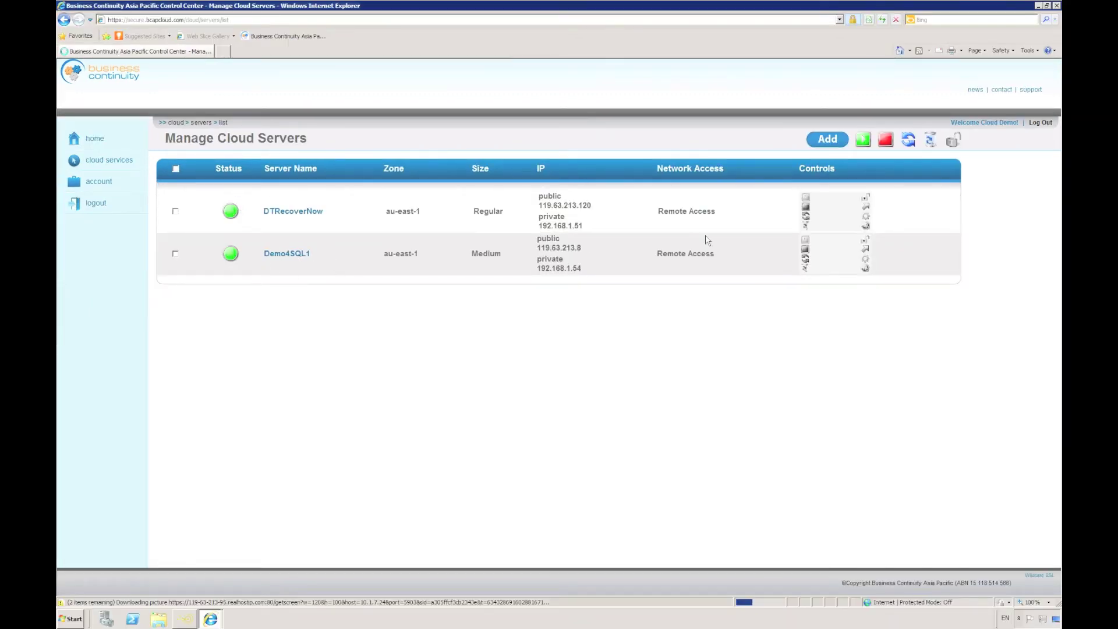
Deploy a Small cloud server named 'Webserver' running Windows Server 2008 R2 Standard x64 - Base - v2.
click(832, 144)
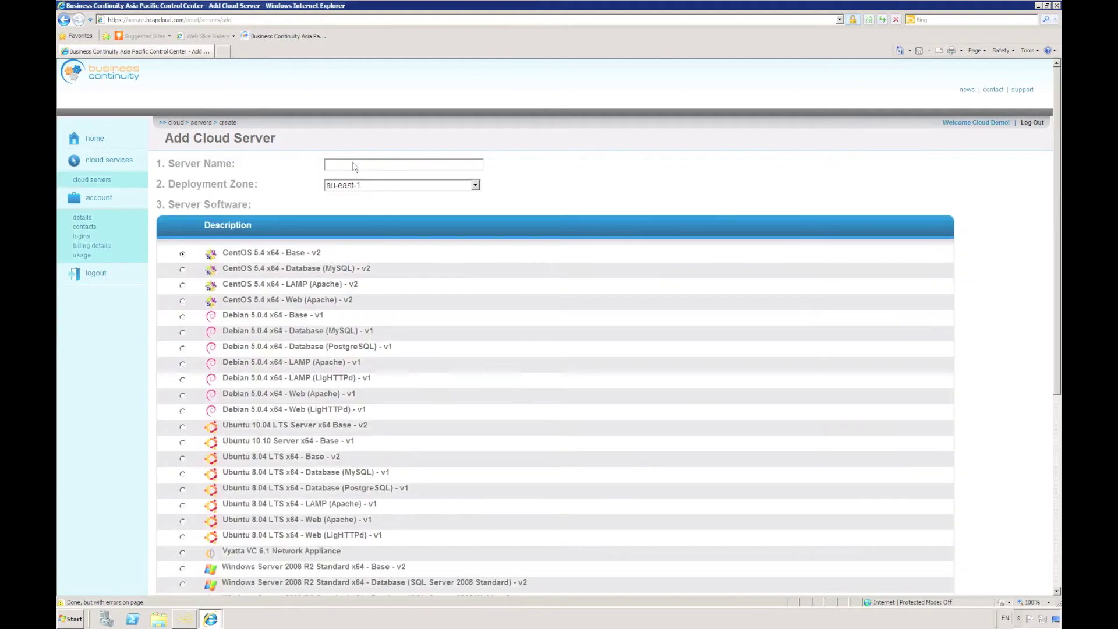
click(348, 165)
text(Webserver)
scroll(506, 250, down, 5)
click(183, 255)
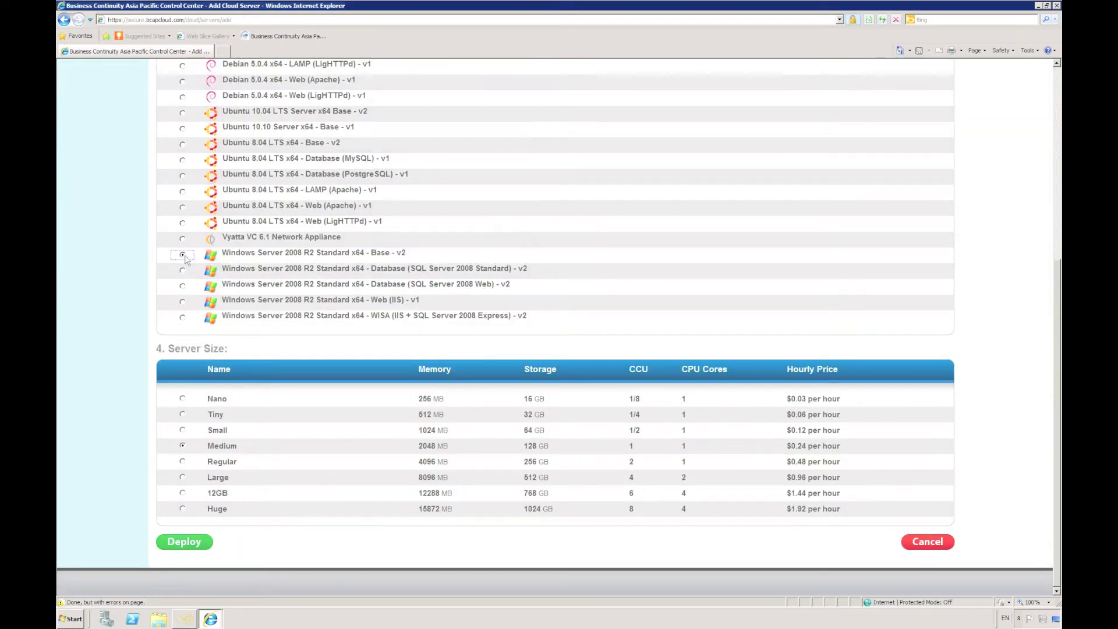
click(182, 430)
click(185, 547)
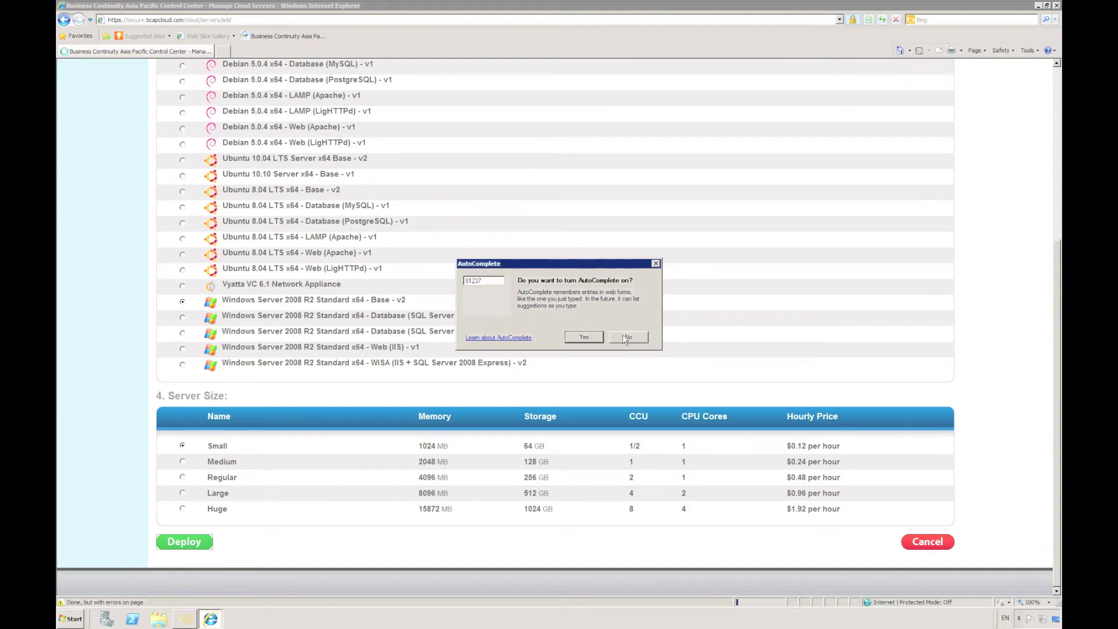
click(585, 338)
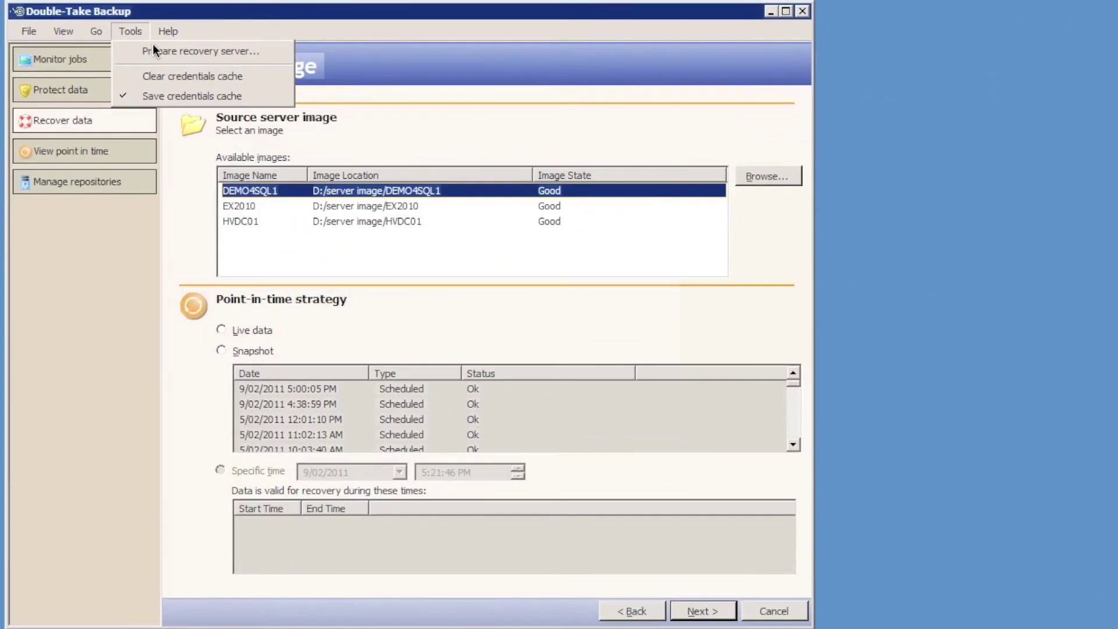
Prepare recovery server 192.168.1.60 with the administrator account and close the window once installation completes.
click(154, 51)
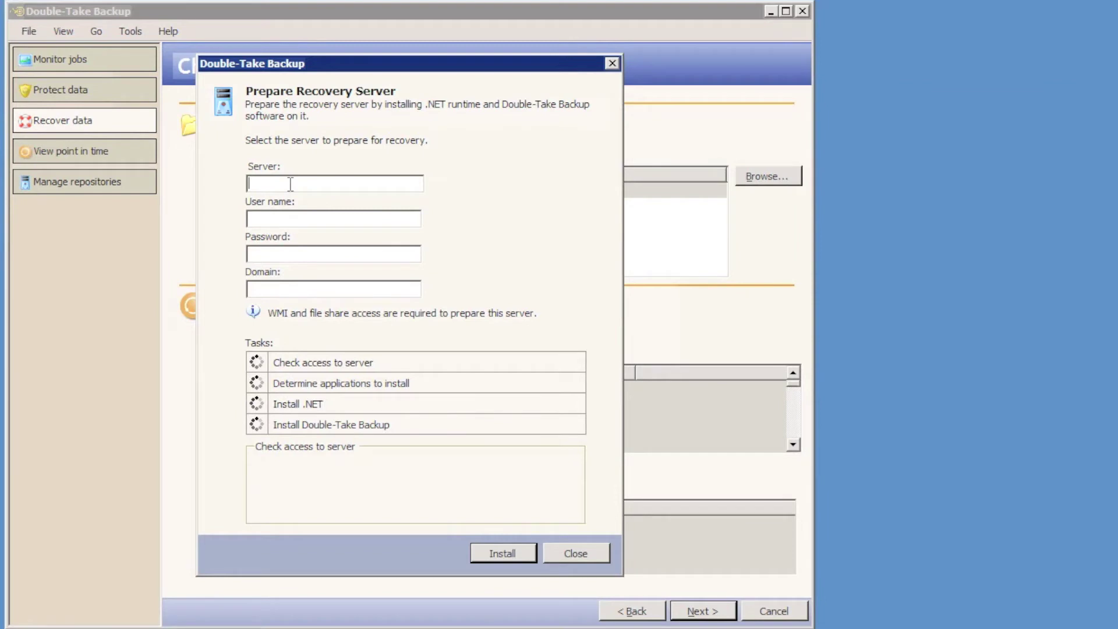
text(192.168.1.60)
key(Tab)
text(administrator)
key(Tab)
text(•)
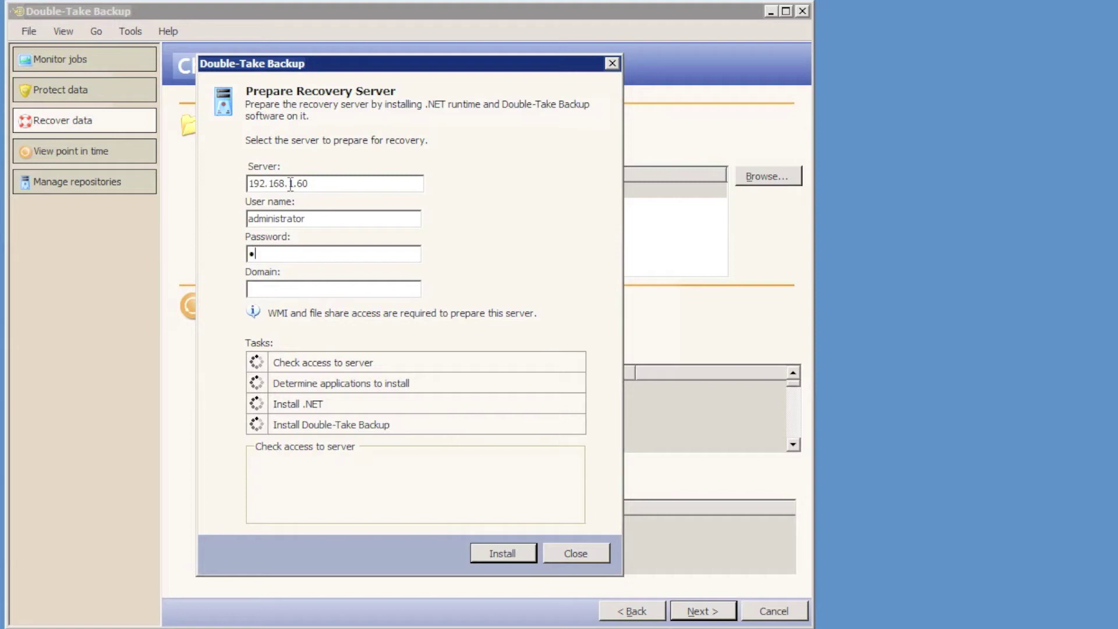
text(••••••••)
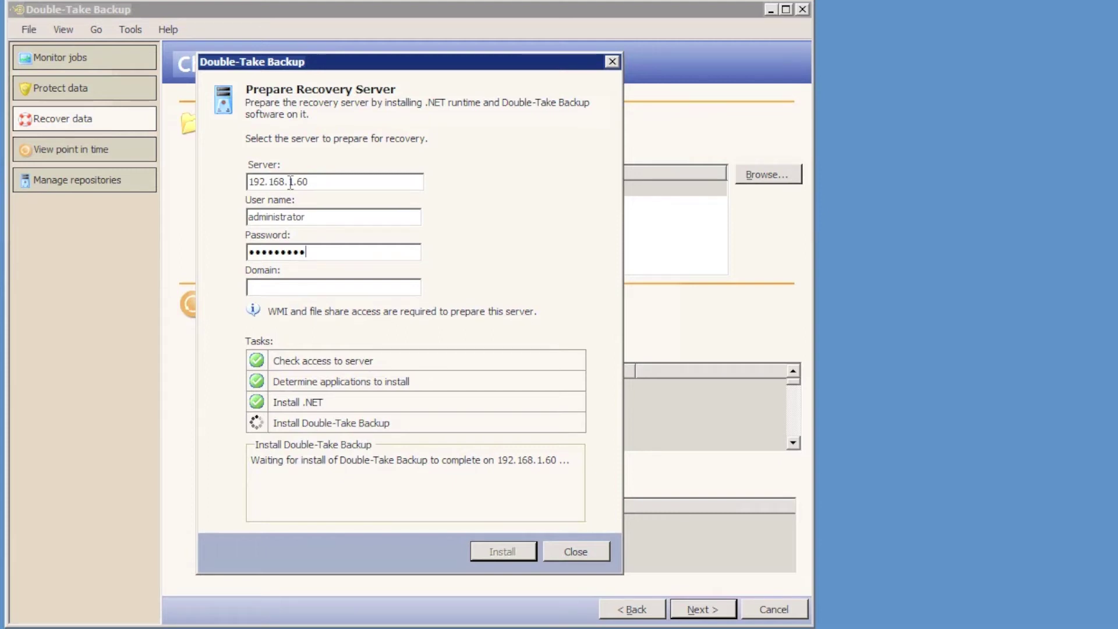
click(578, 551)
Set 192.168.1.54 as the recovery server with the administrator user name and password.
click(696, 609)
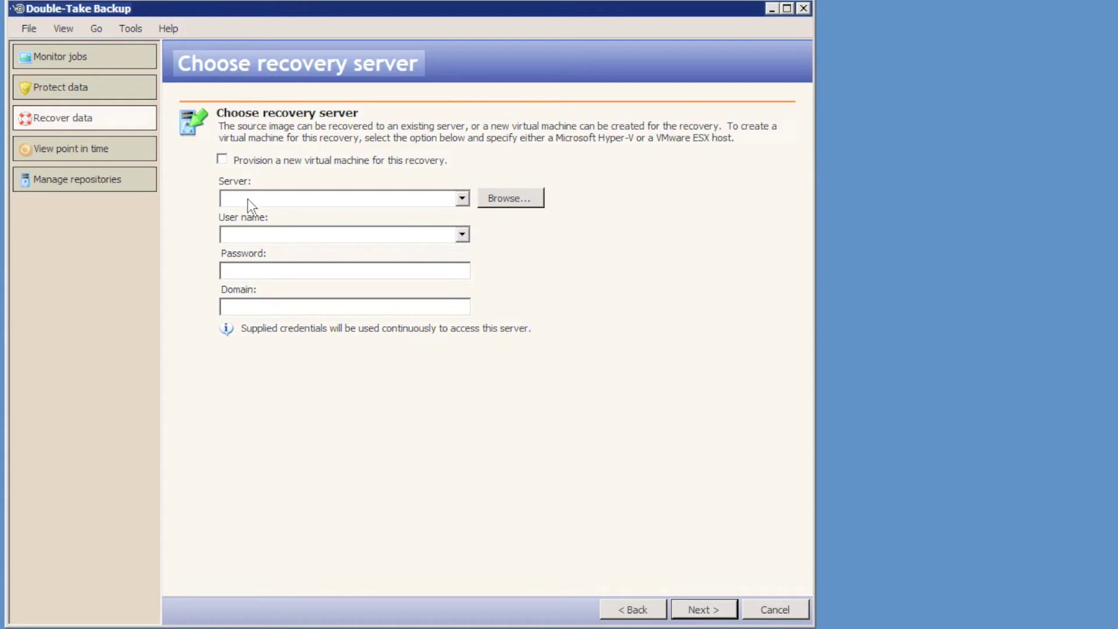
click(247, 199)
text(192.168.1.54)
key(Tab)
text(admin)
text(istrato)
text(r)
text(•••••••••)
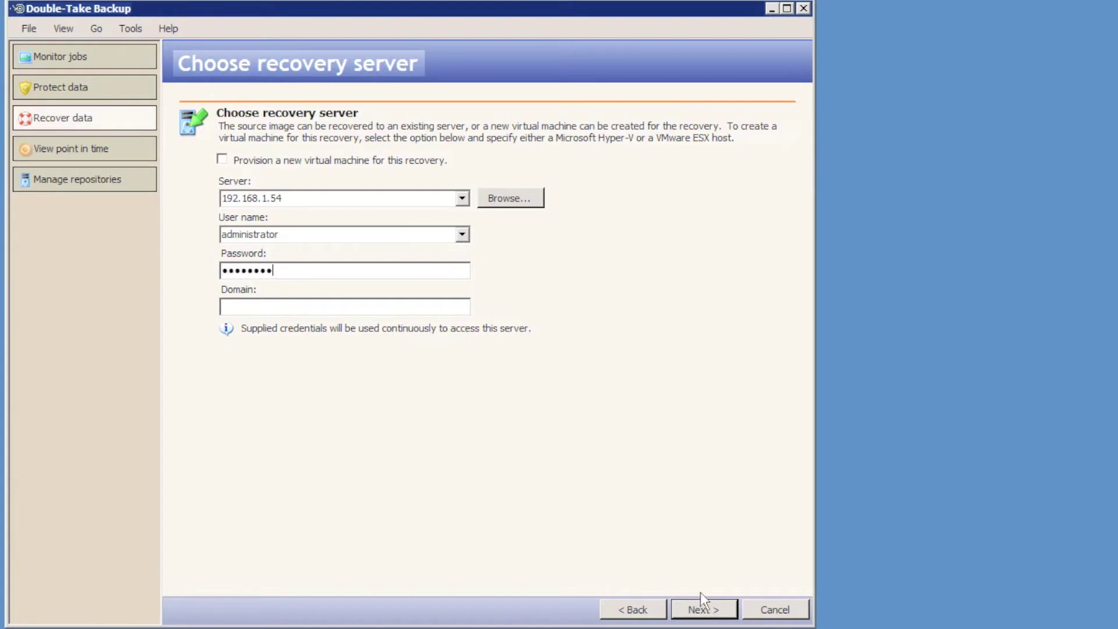
click(703, 608)
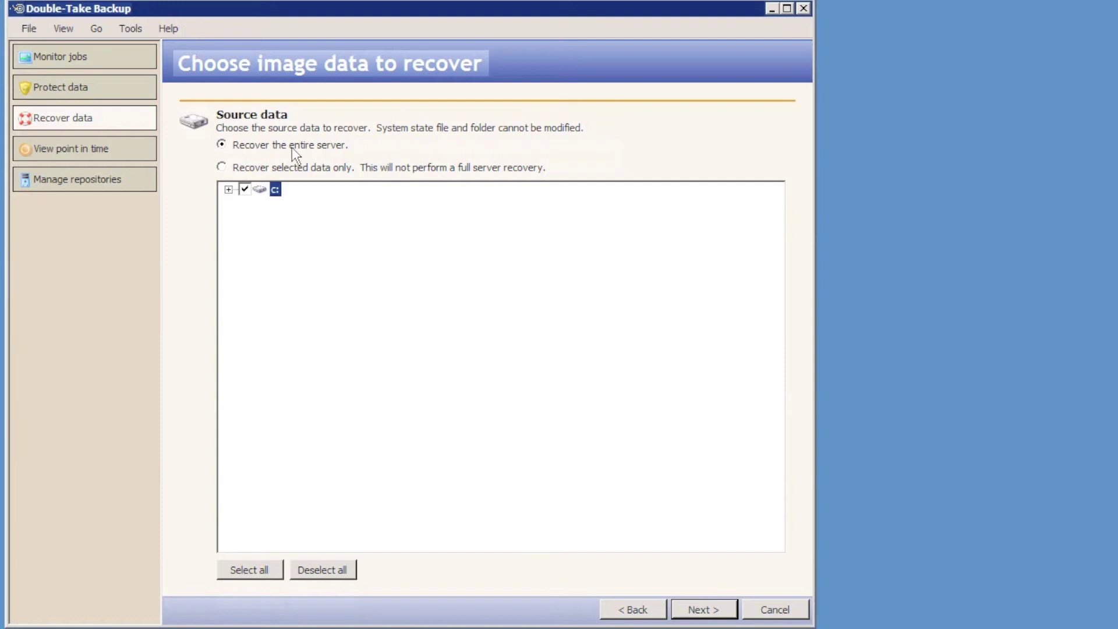
Keep entire-server recovery and choose WAN recovery instead of LAN.
click(709, 611)
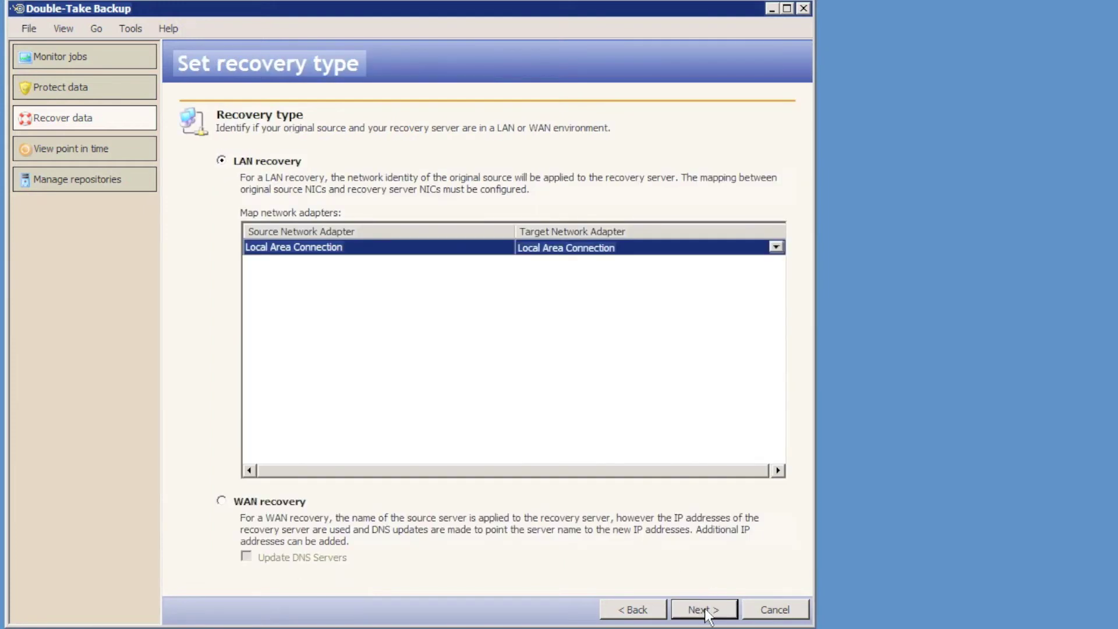
click(235, 502)
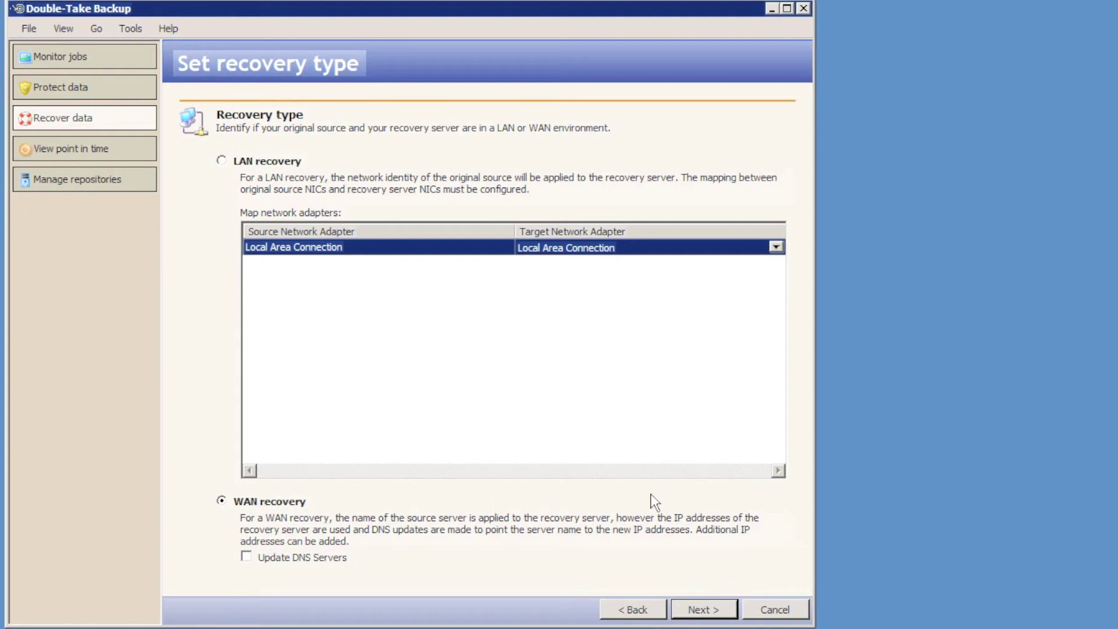
click(709, 612)
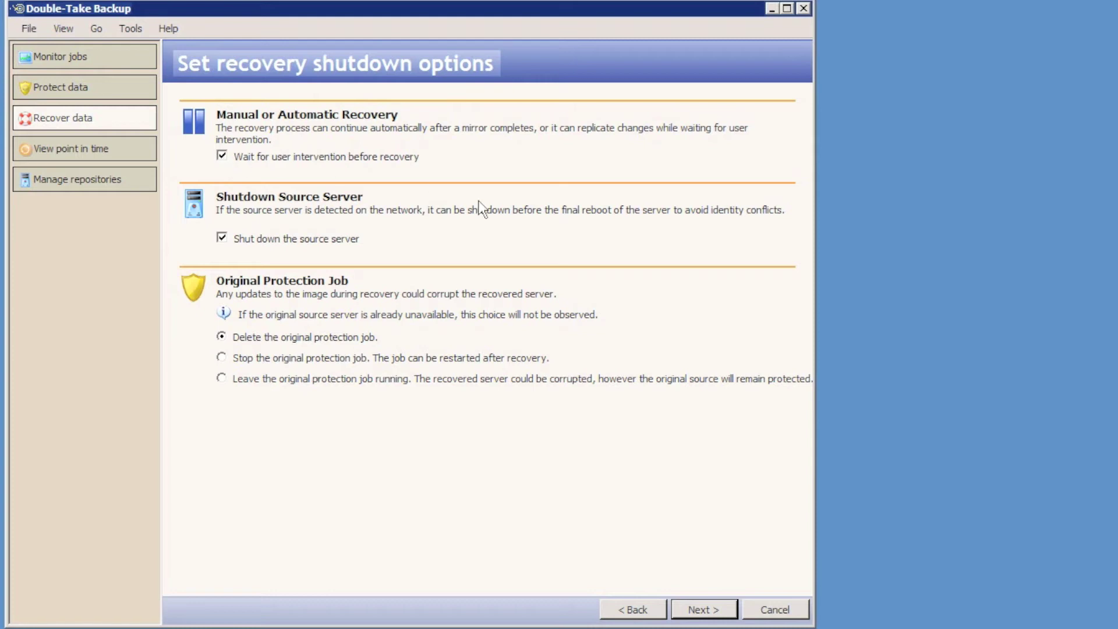
Accept the default shutdown options, pass verification and summary, and finish to launch the recovery job.
click(704, 609)
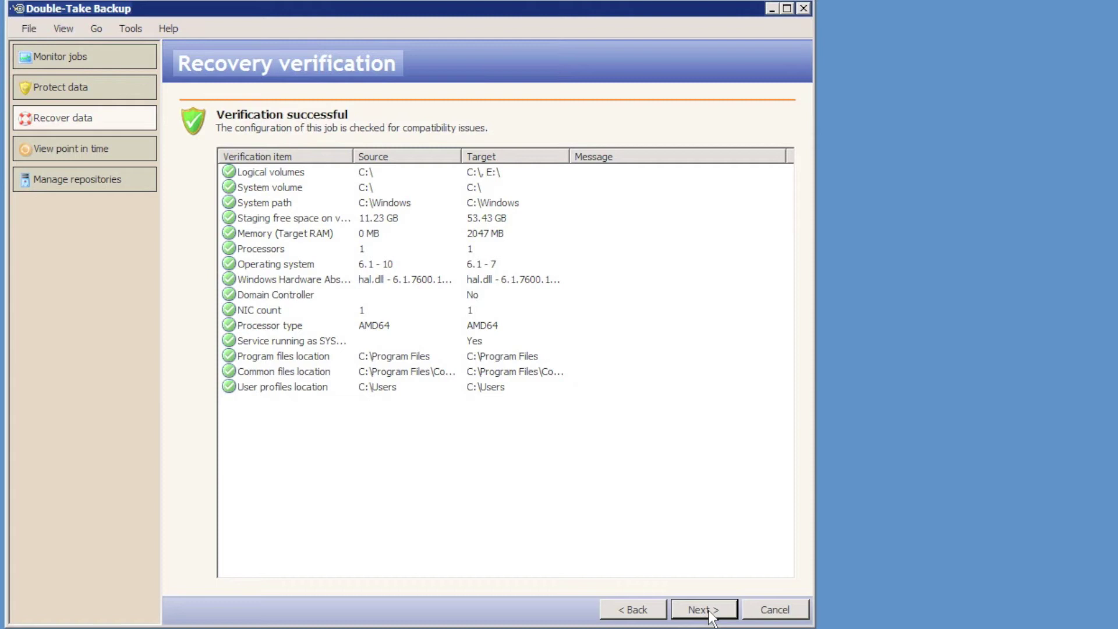
click(709, 609)
click(704, 610)
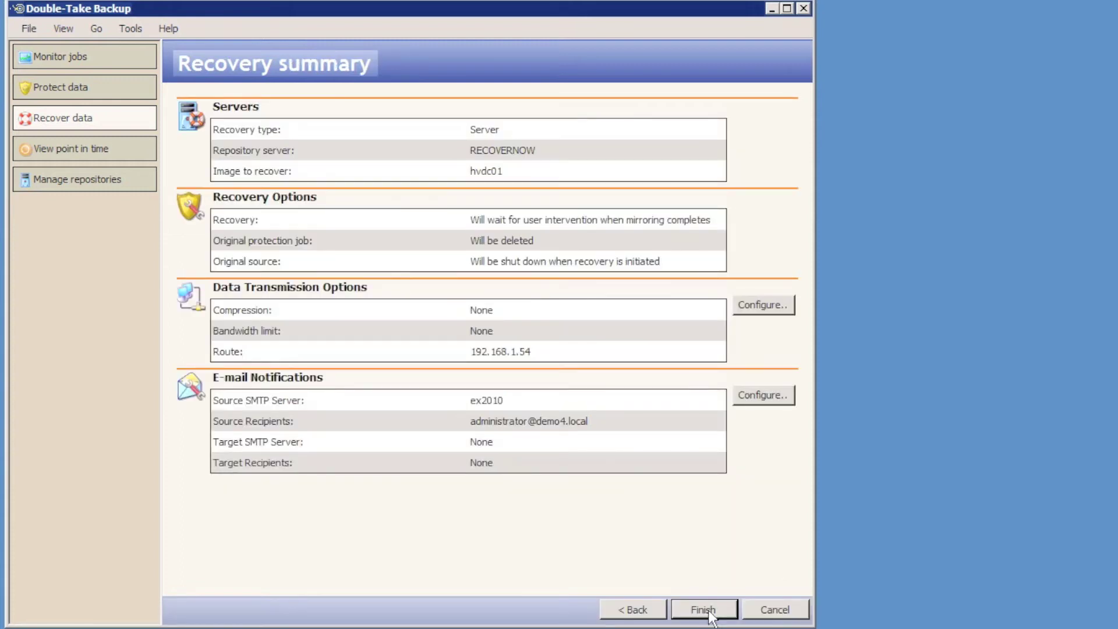
click(706, 609)
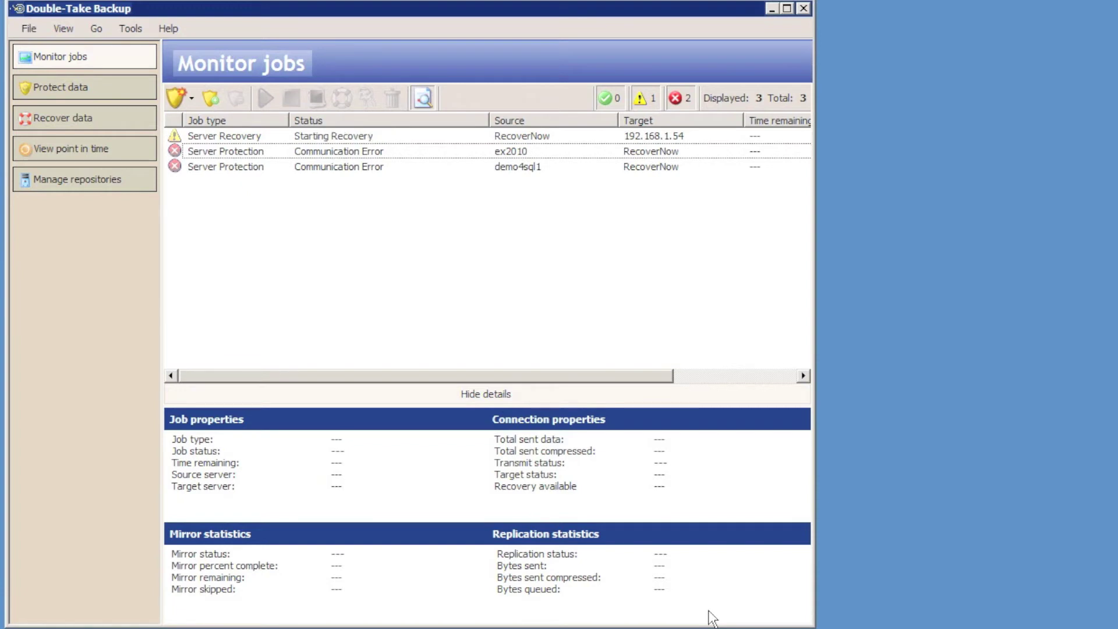
Select the Server Recovery job in Monitor jobs to show its details.
click(282, 135)
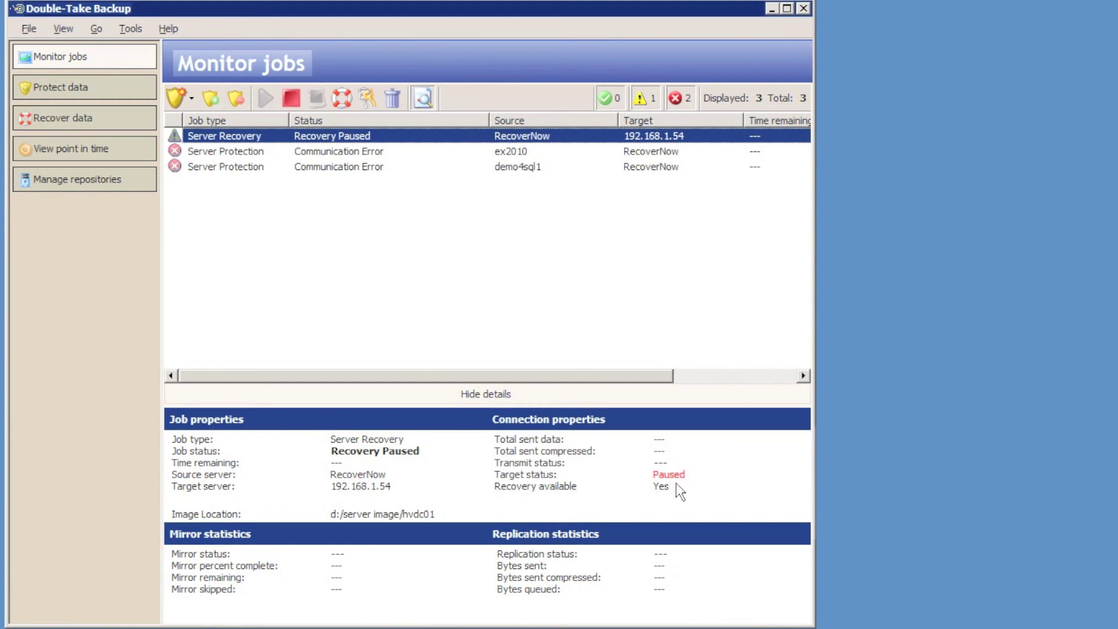
Finalise the paused recovery to 192.168.1.54 by confirming the stop of replication, reaching Recovery Complete.
click(347, 105)
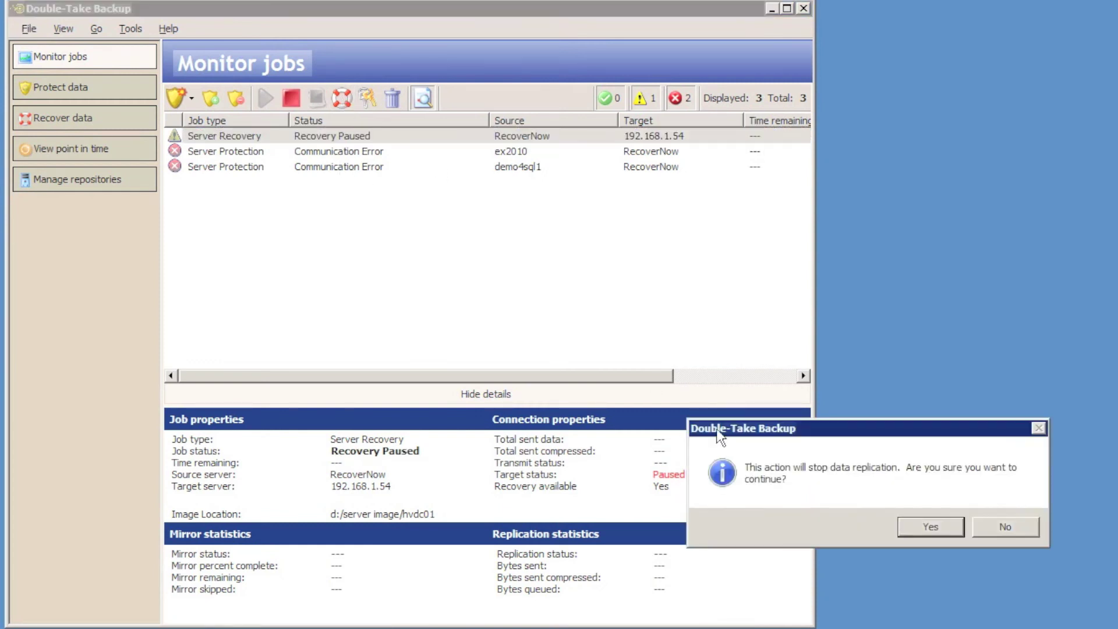
click(930, 527)
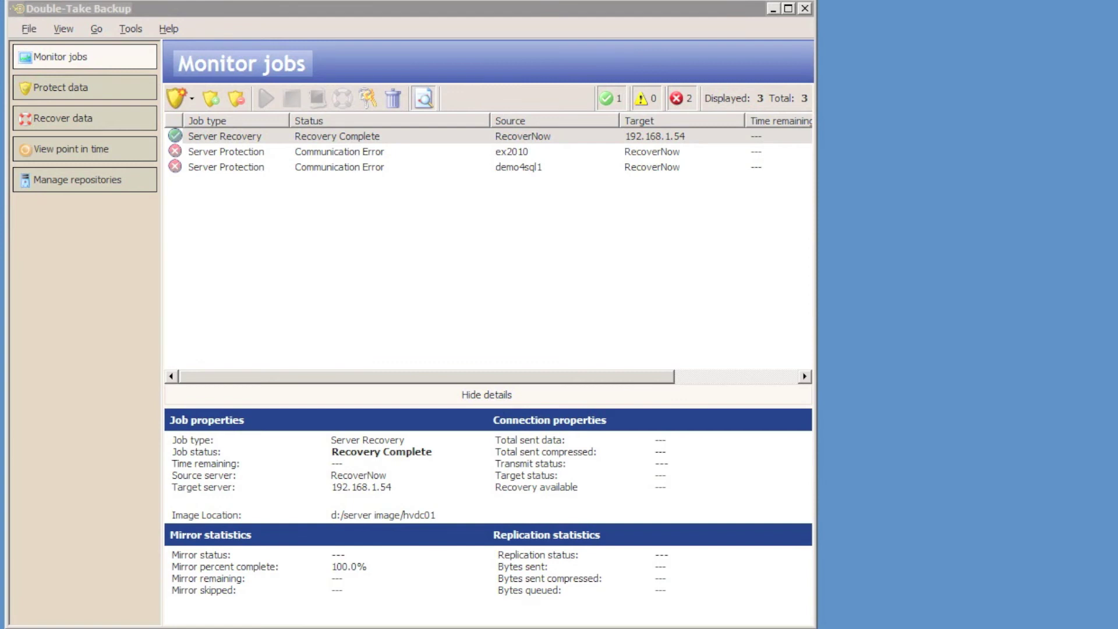
Start a new data recovery from the RecoverNow repository server, entering its account password.
click(73, 249)
click(72, 117)
click(460, 171)
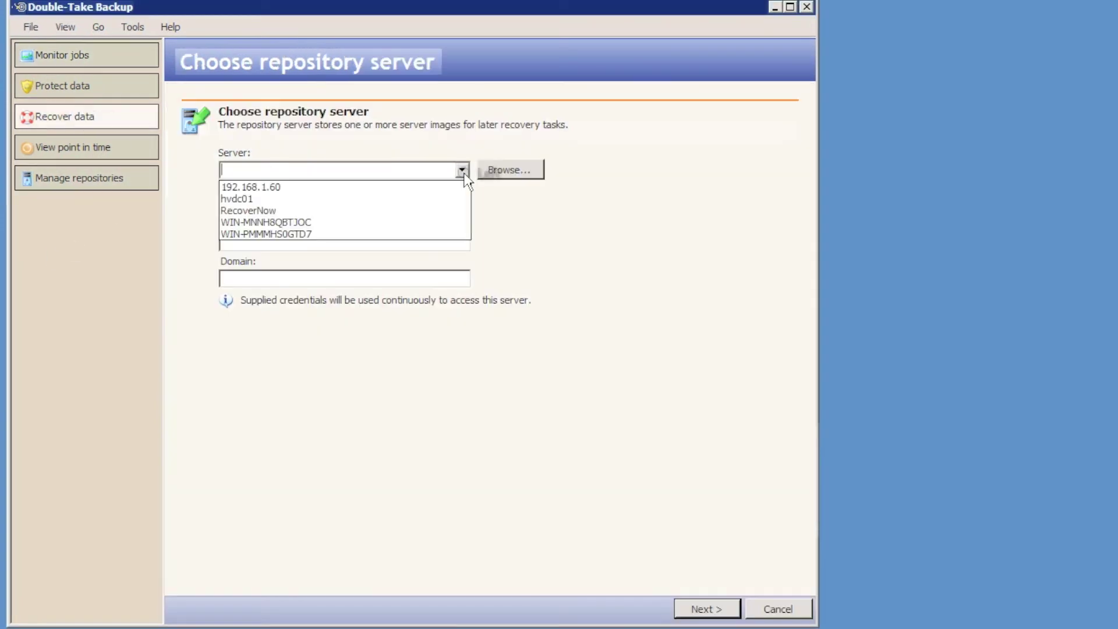
click(424, 213)
click(236, 242)
text(*******)
key(Tab)
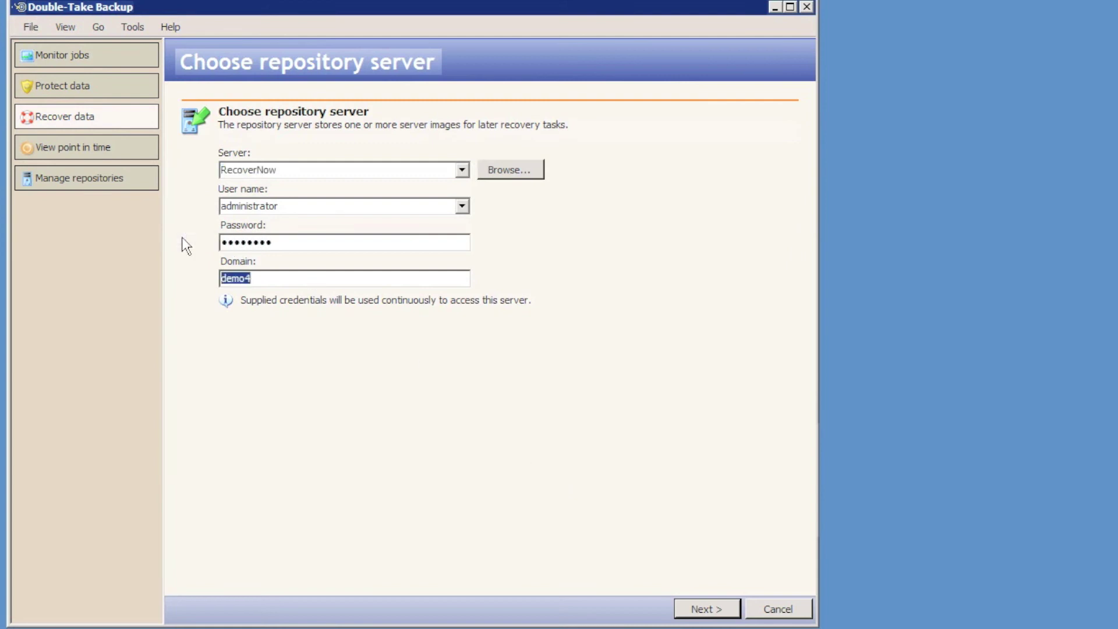
key(BackSpace)
key(Return)
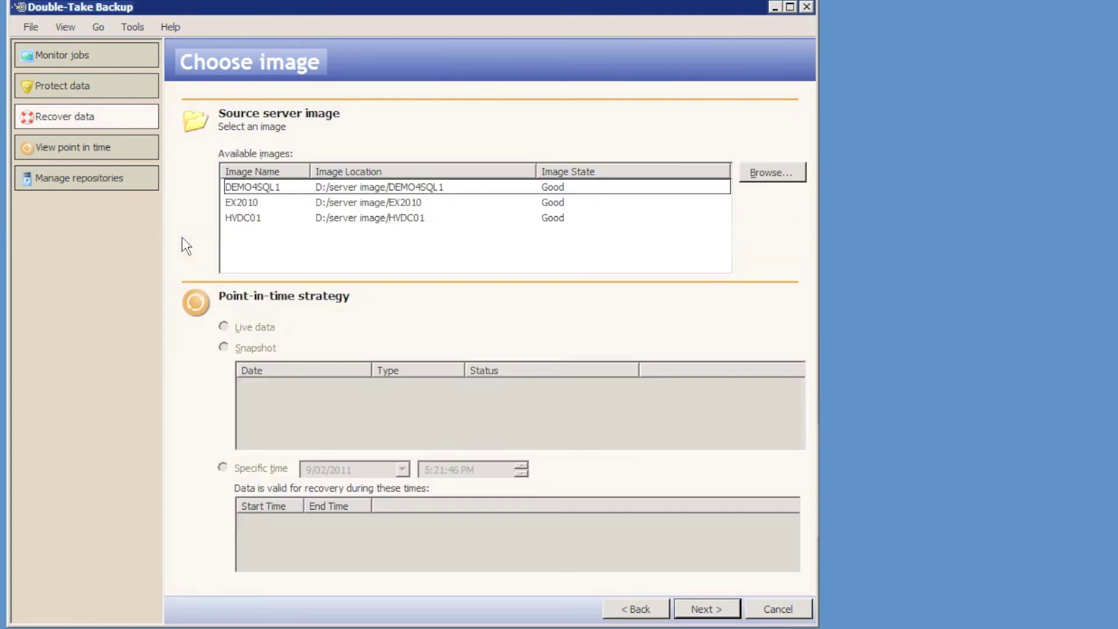
Recover the selected server image from live data onto recovery server 192.168.1.60.
click(250, 202)
click(239, 329)
click(696, 612)
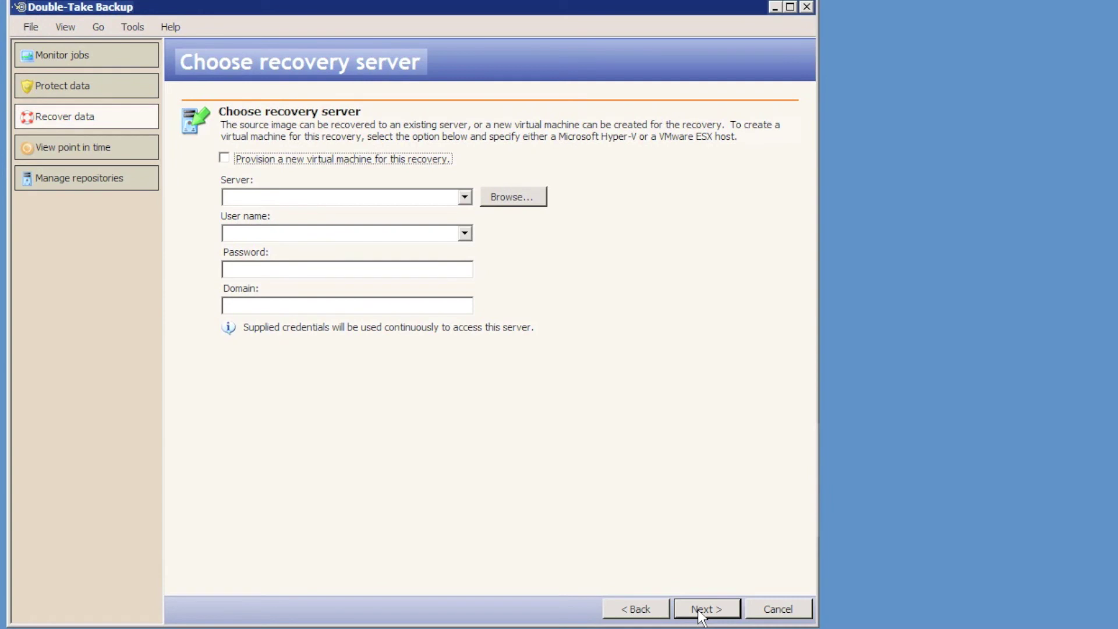
click(465, 197)
click(421, 214)
click(711, 606)
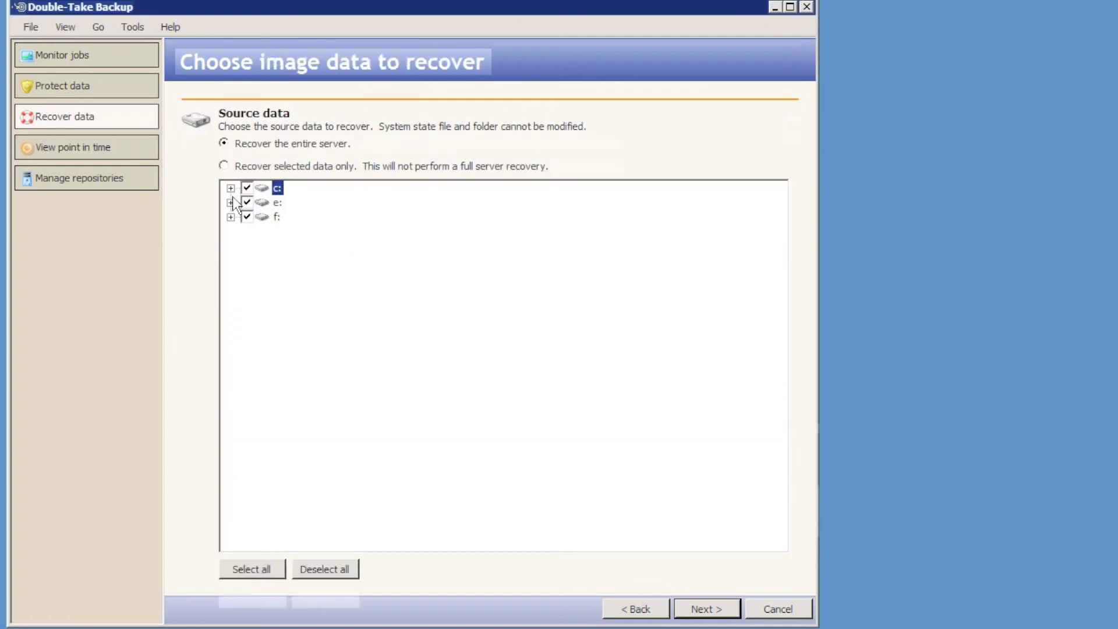
Keep whole-server recovery, choose WAN recovery and enable updating DNS servers.
click(697, 616)
click(224, 500)
click(250, 552)
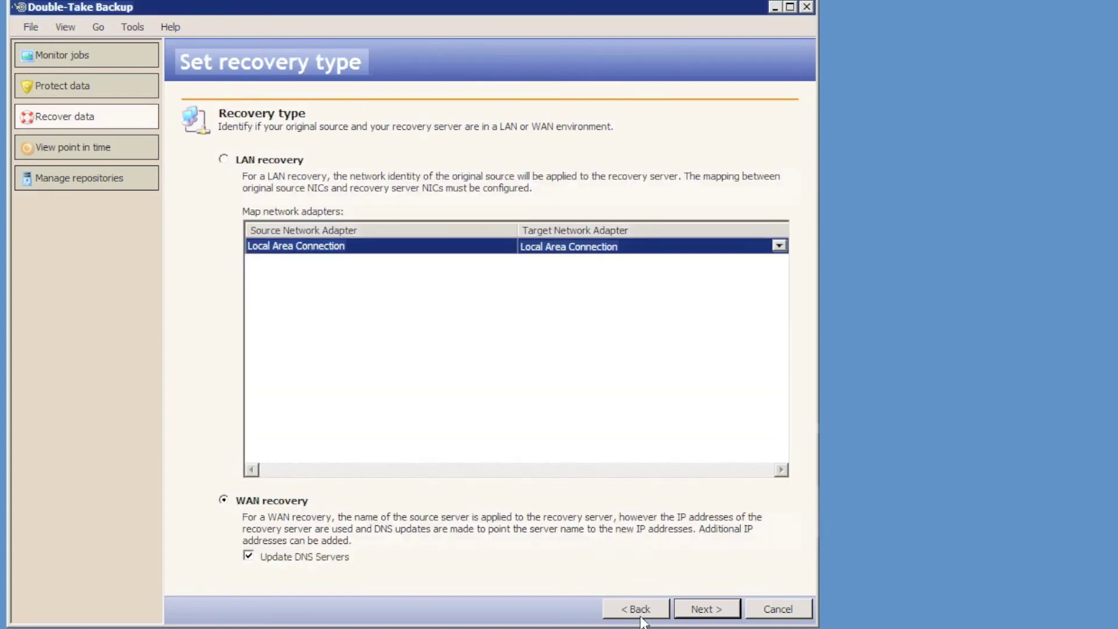
click(725, 612)
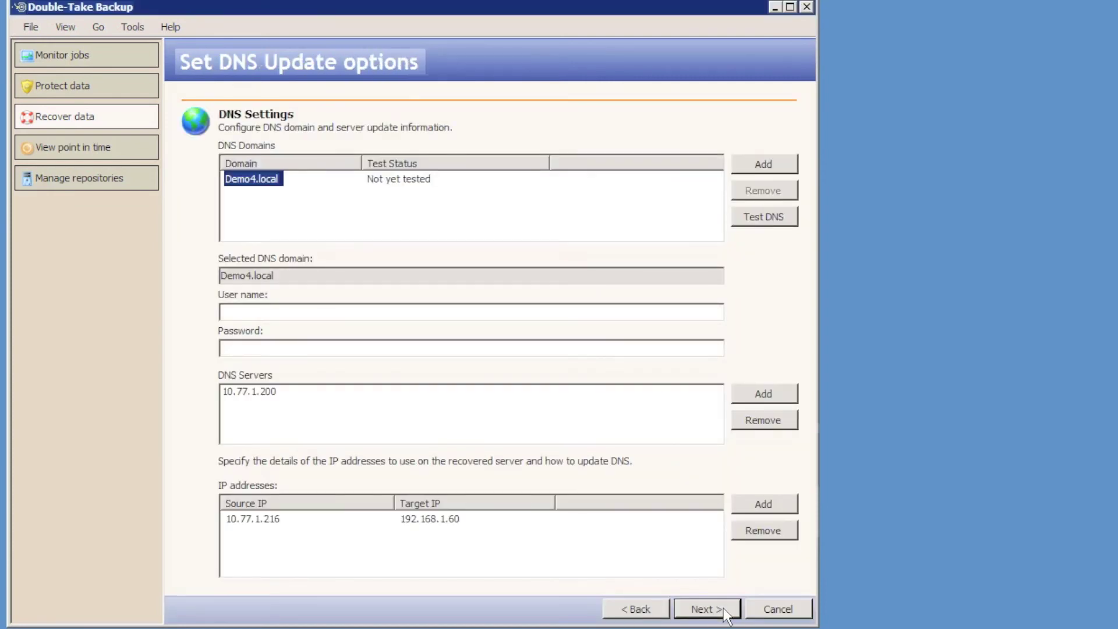
Enter administrator credentials for the DNS update account.
click(237, 313)
text(admin)
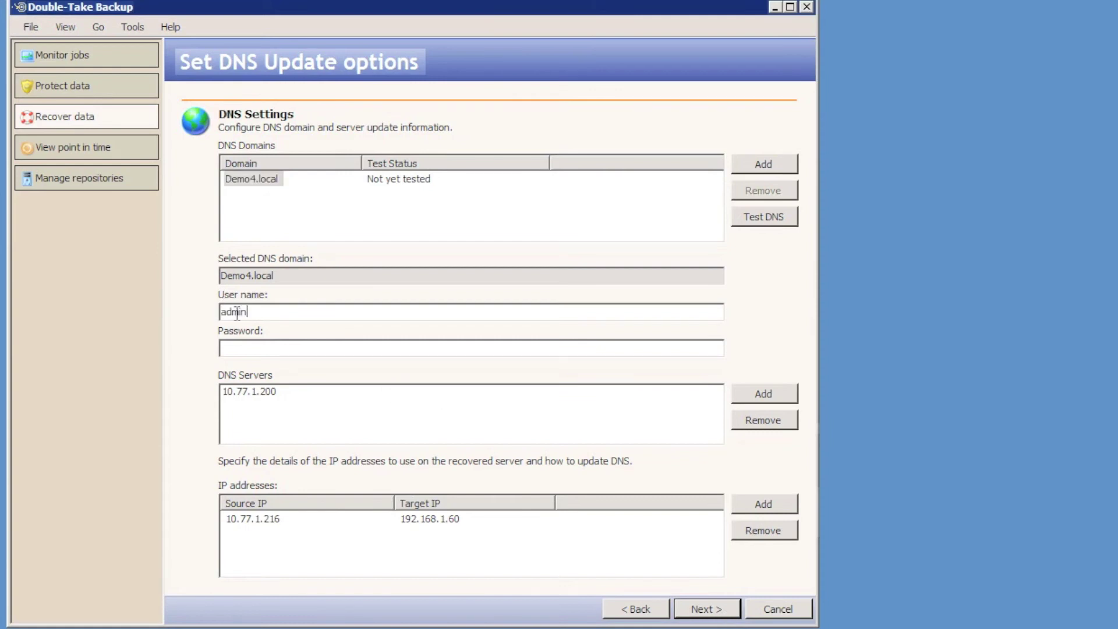
text(istrator)
key(Tab)
text(a)
Replace DNS server 10.77.1.200 with 192.168.1.54.
click(230, 393)
click(781, 426)
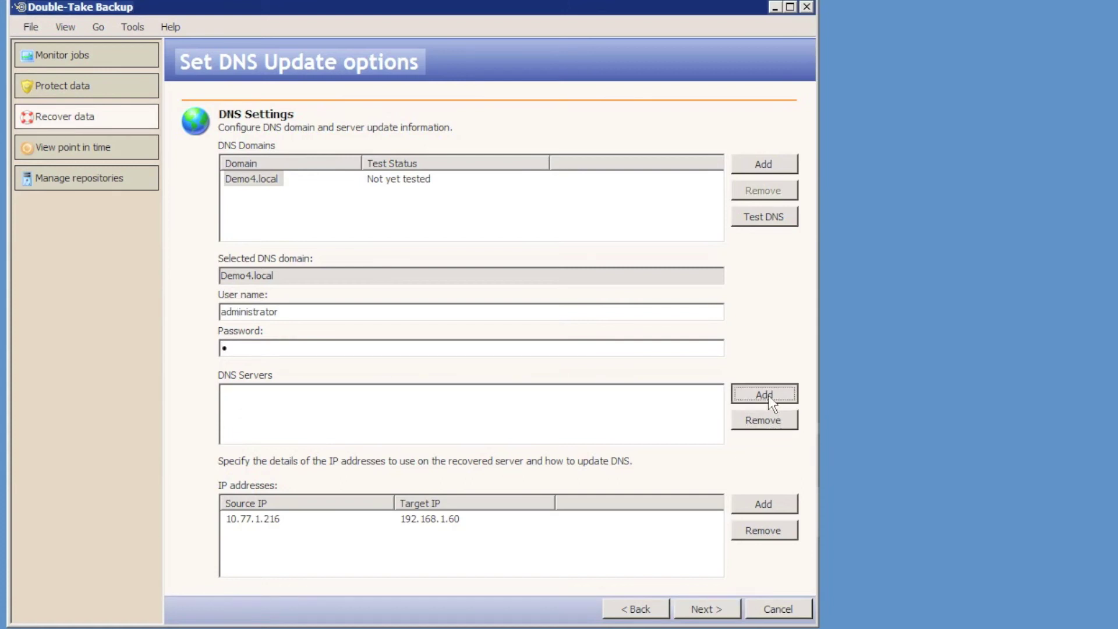
click(768, 395)
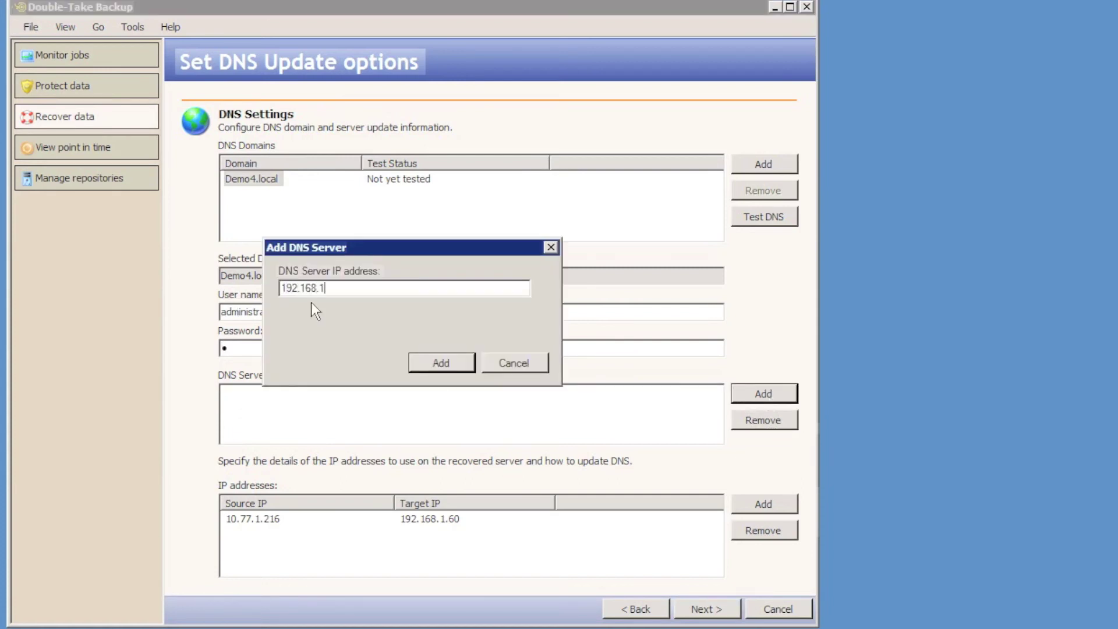
click(458, 363)
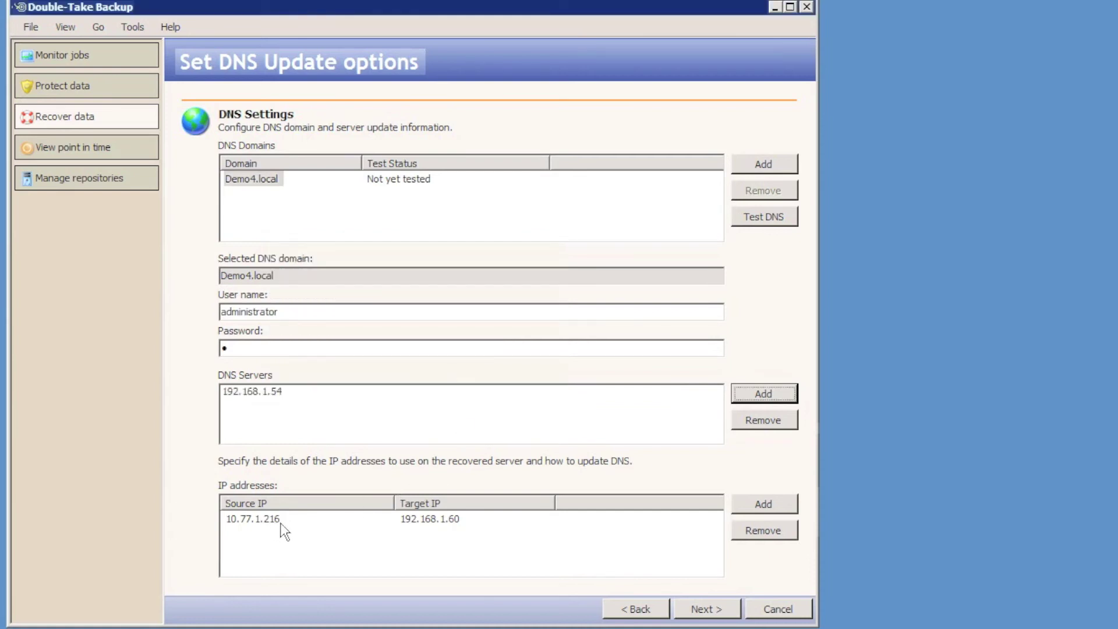
click(704, 609)
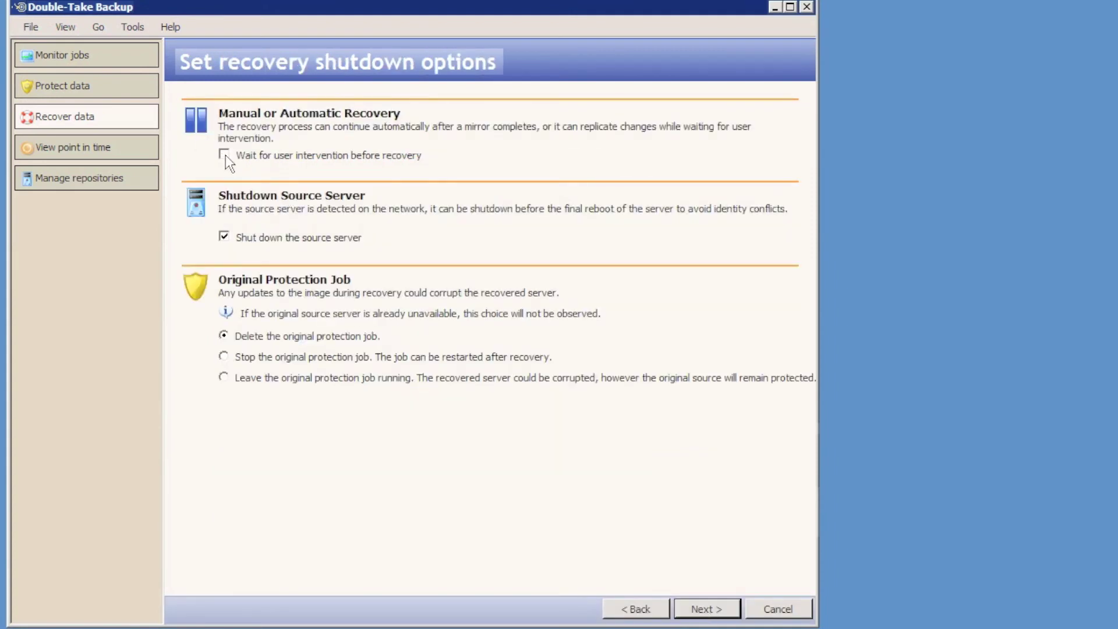
Pass recovery verification and the summary, then finish to launch the ex2010 recovery.
click(706, 608)
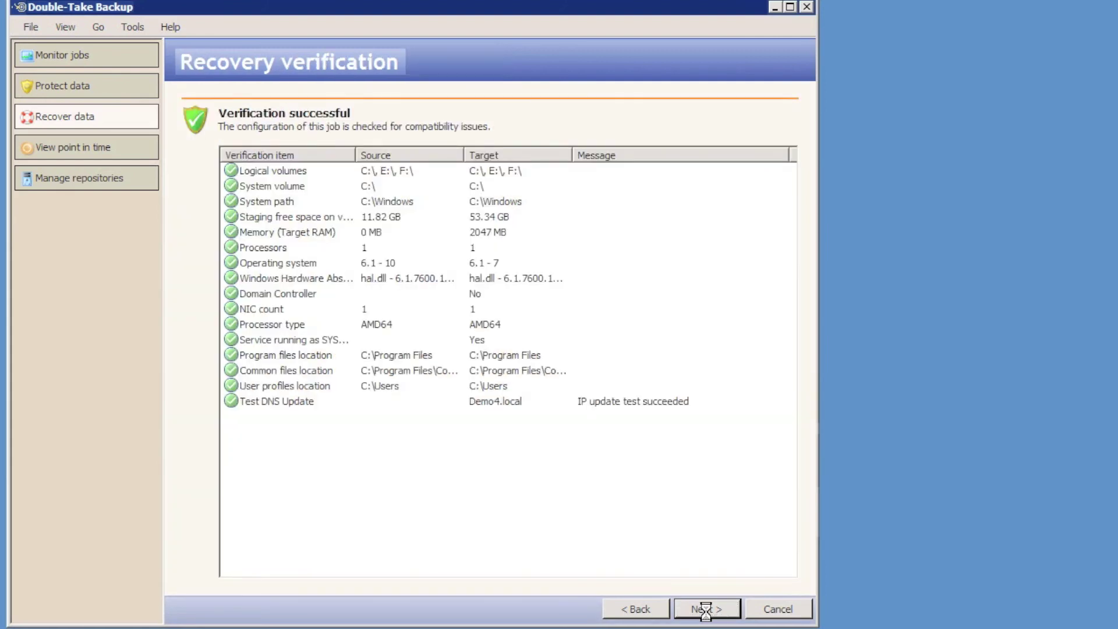
click(706, 609)
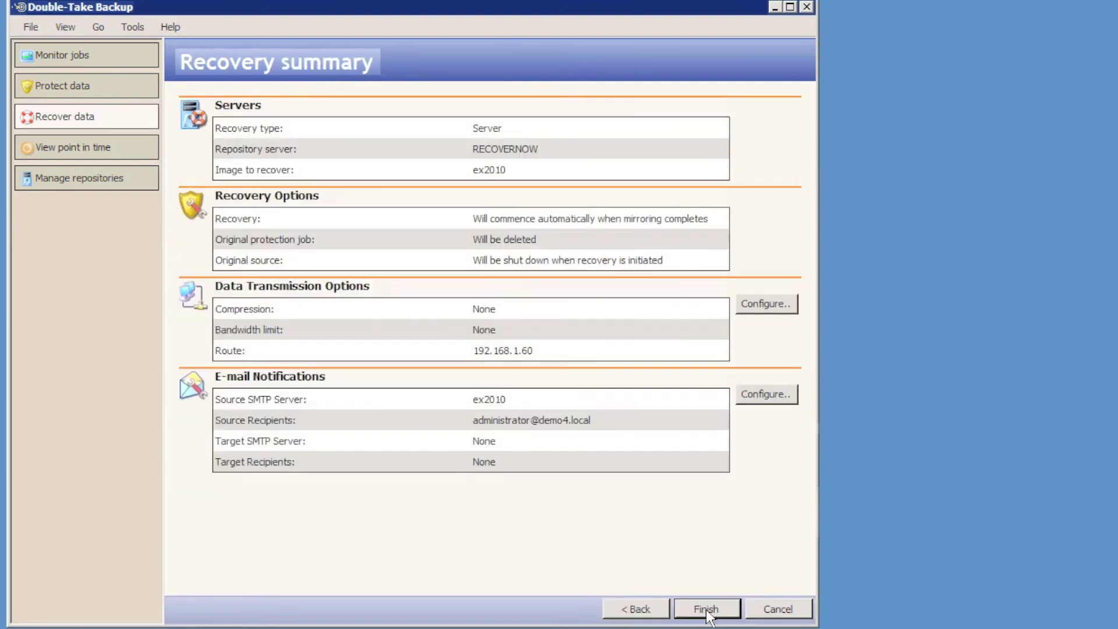
click(706, 609)
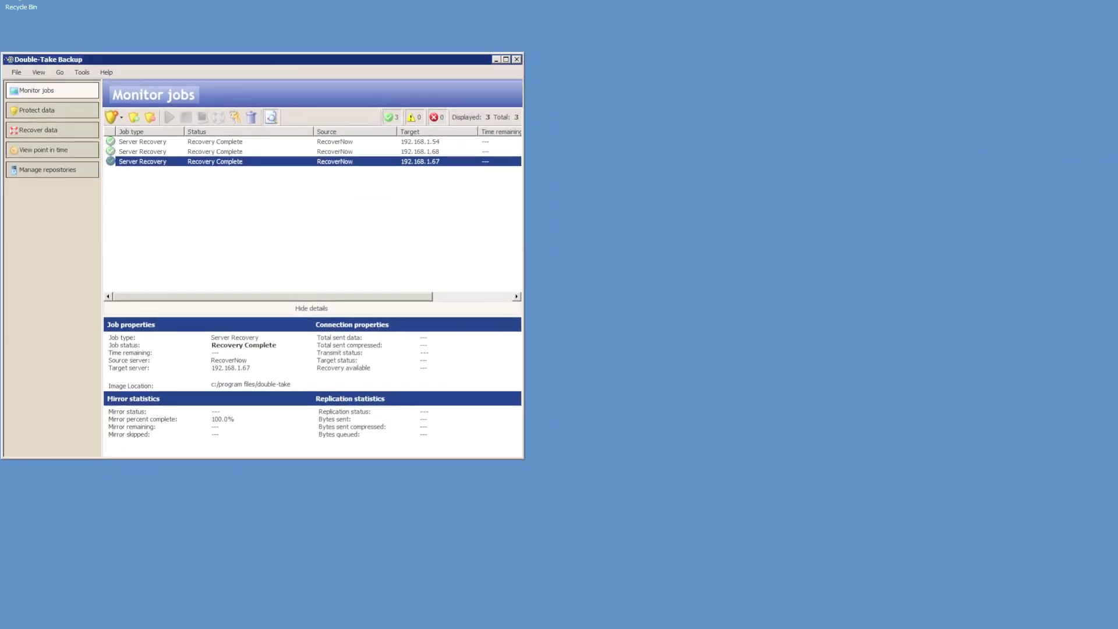
mouse_move(231, 628)
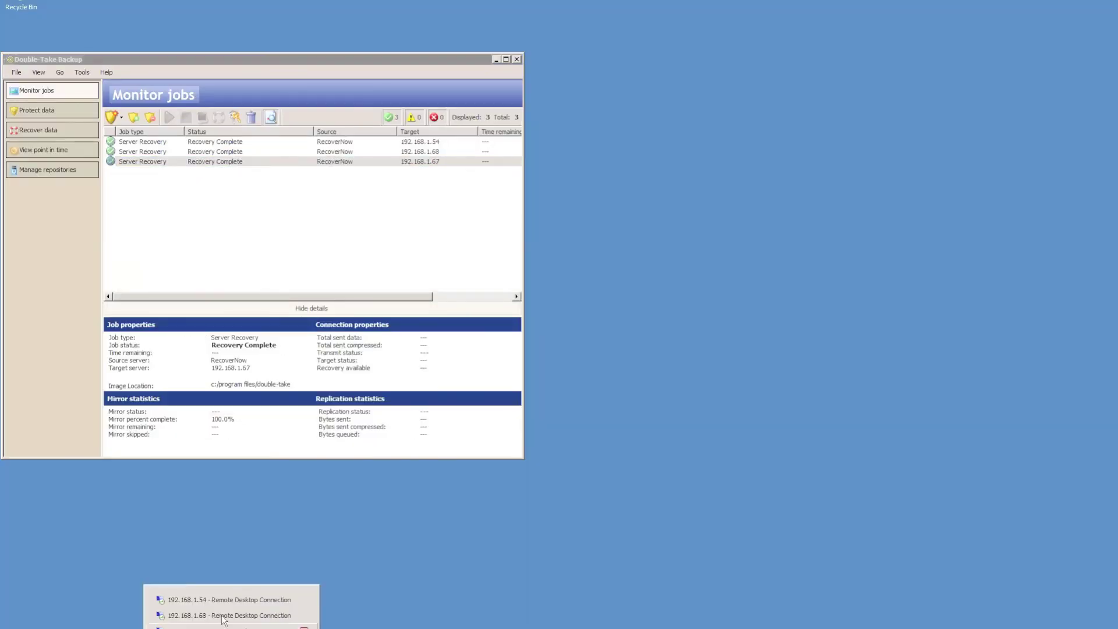
Launch SQL Server Management Studio in the DEMO4SQL1 remote session.
click(222, 617)
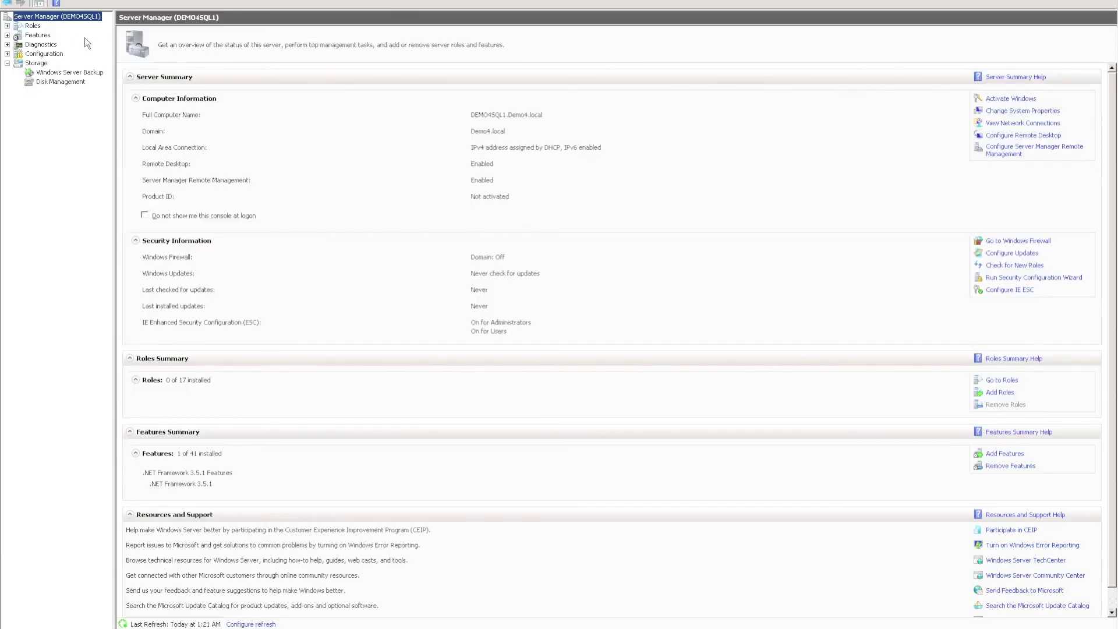
key(super)
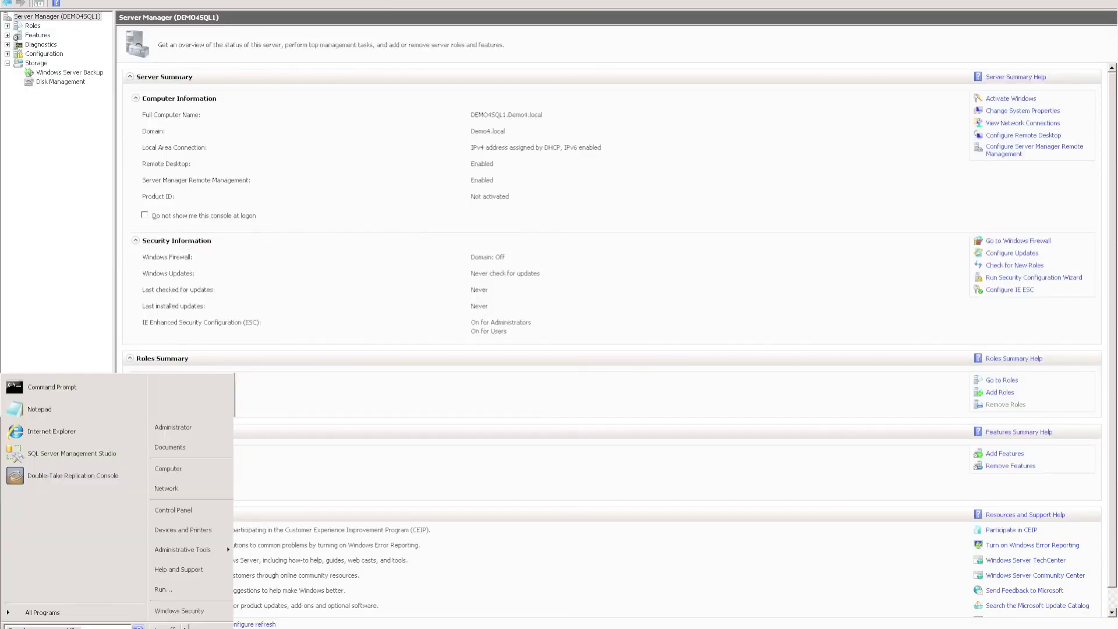
click(45, 454)
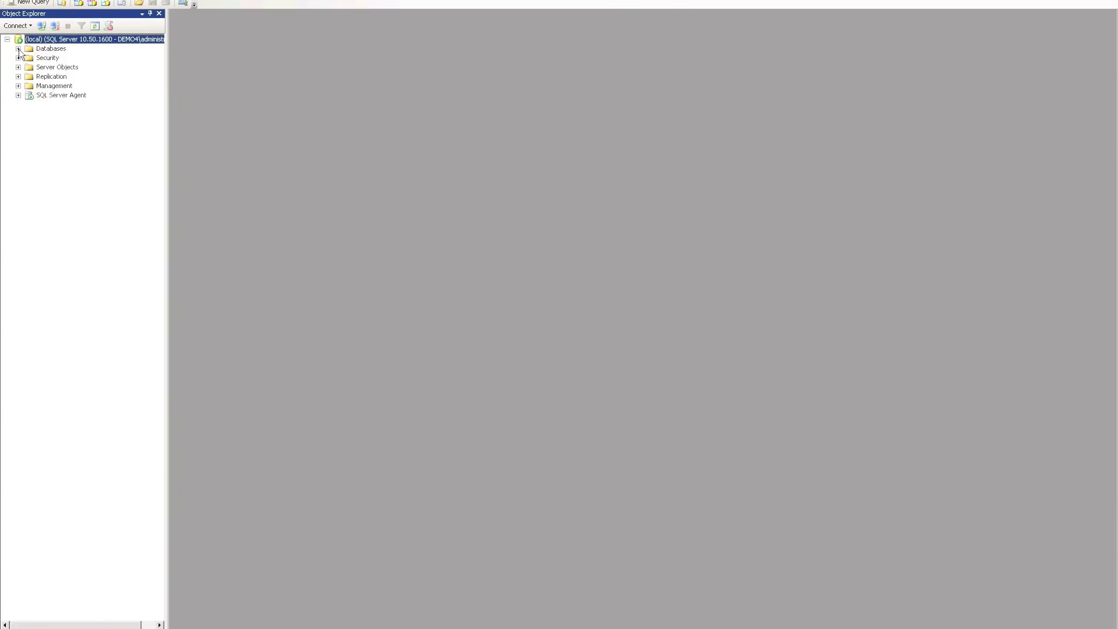
Expand Databases to show DemoDB alongside master, model, msdb and tempdb.
click(18, 49)
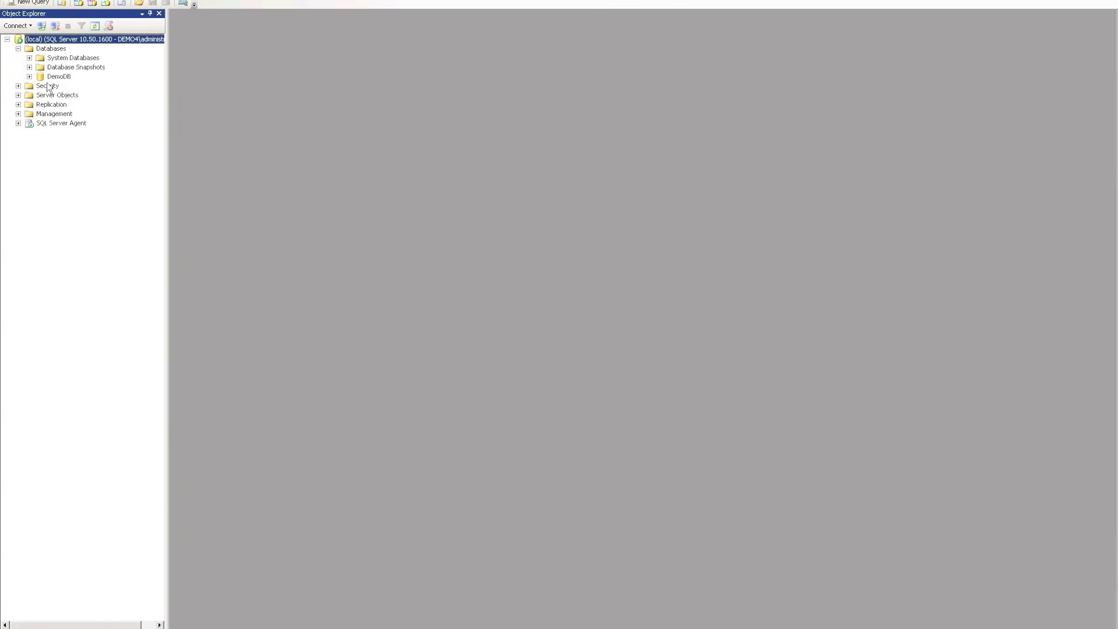
click(58, 78)
click(29, 58)
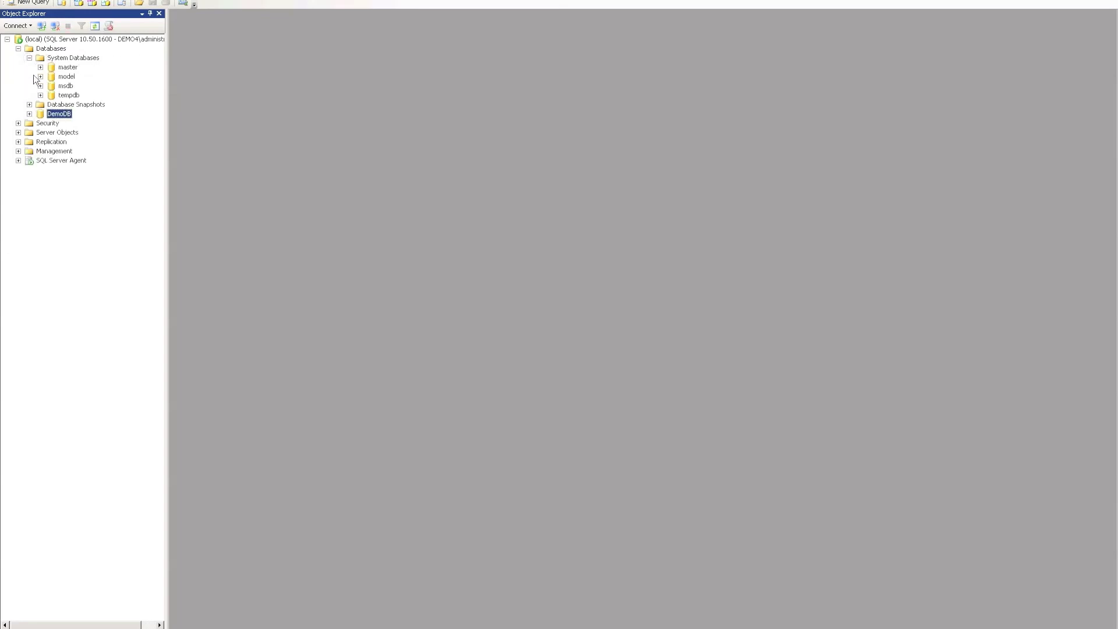
click(29, 114)
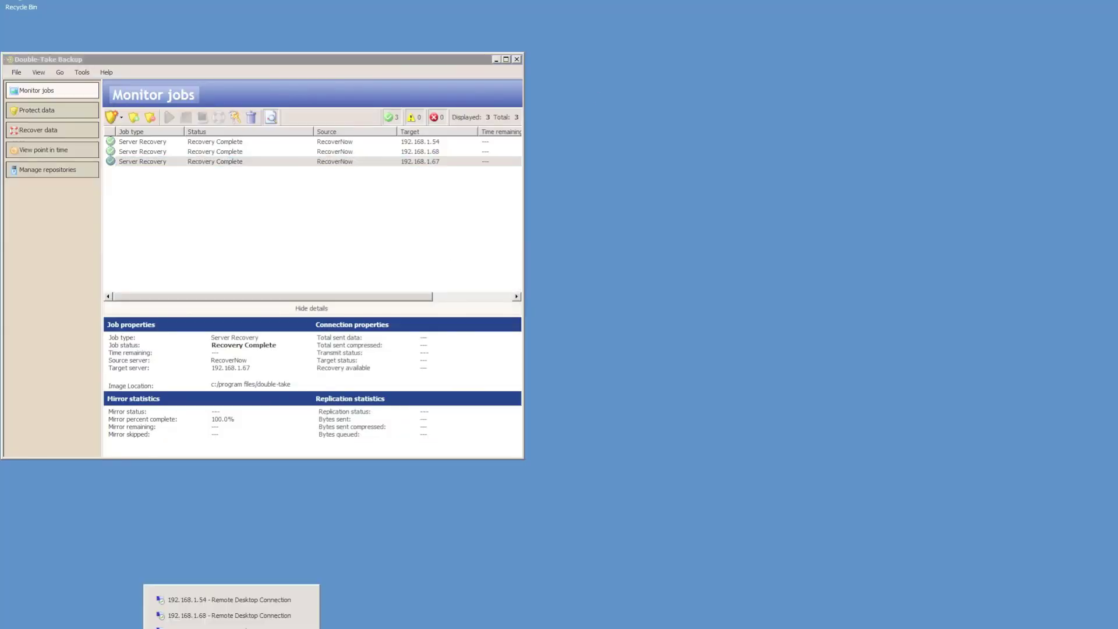
Sign in to Outlook Web App on EX2010 as the demo4 domain administrator via Internet Explorer.
click(233, 612)
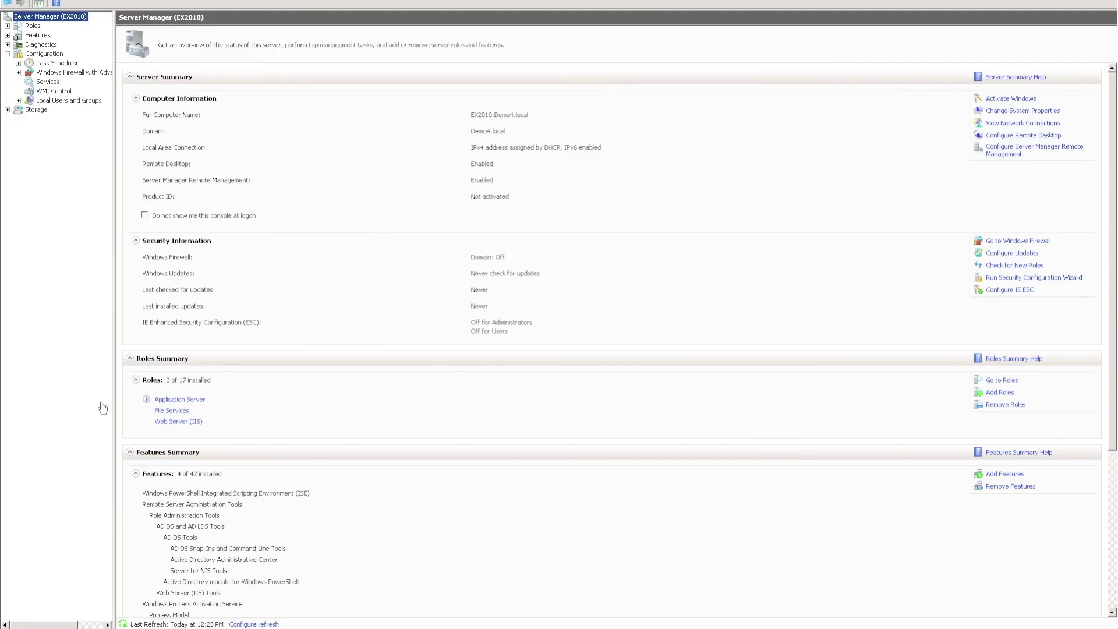
click(11, 627)
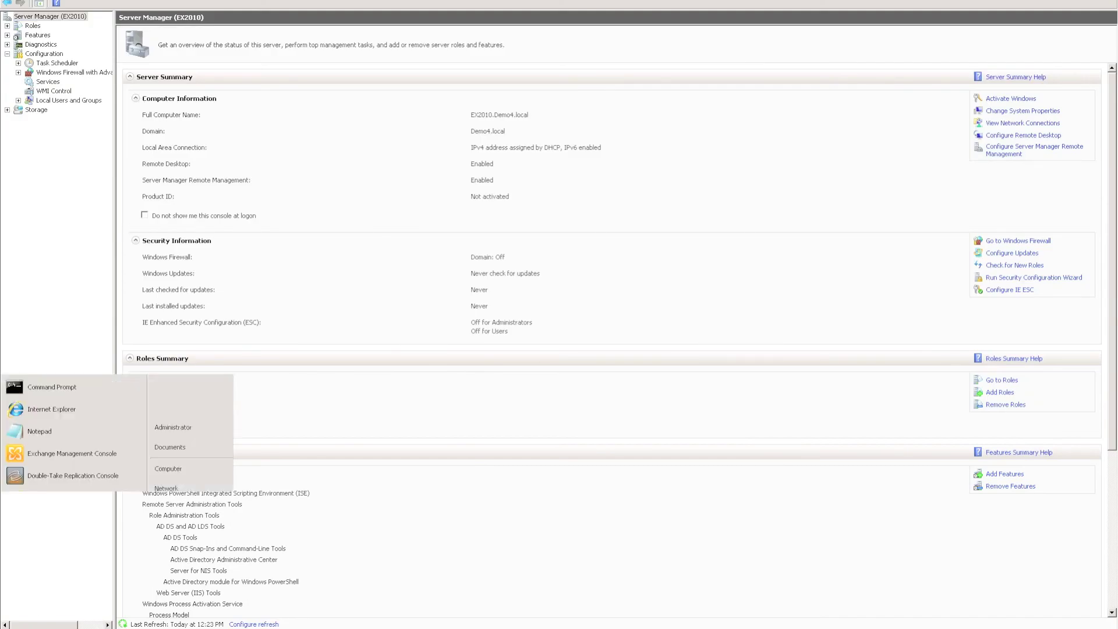
click(52, 414)
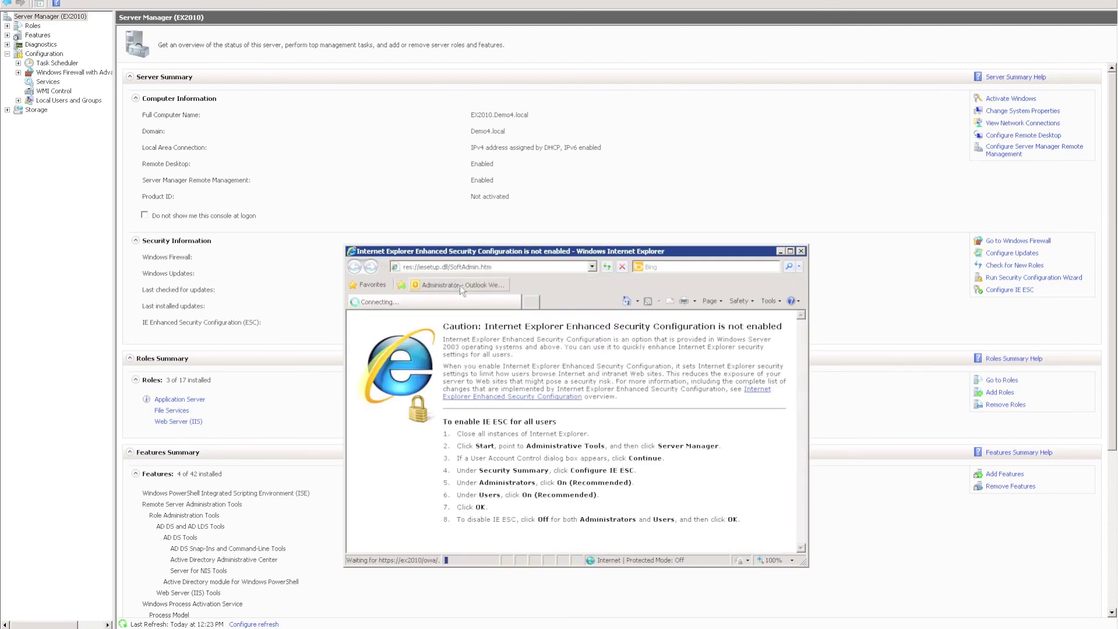
click(535, 496)
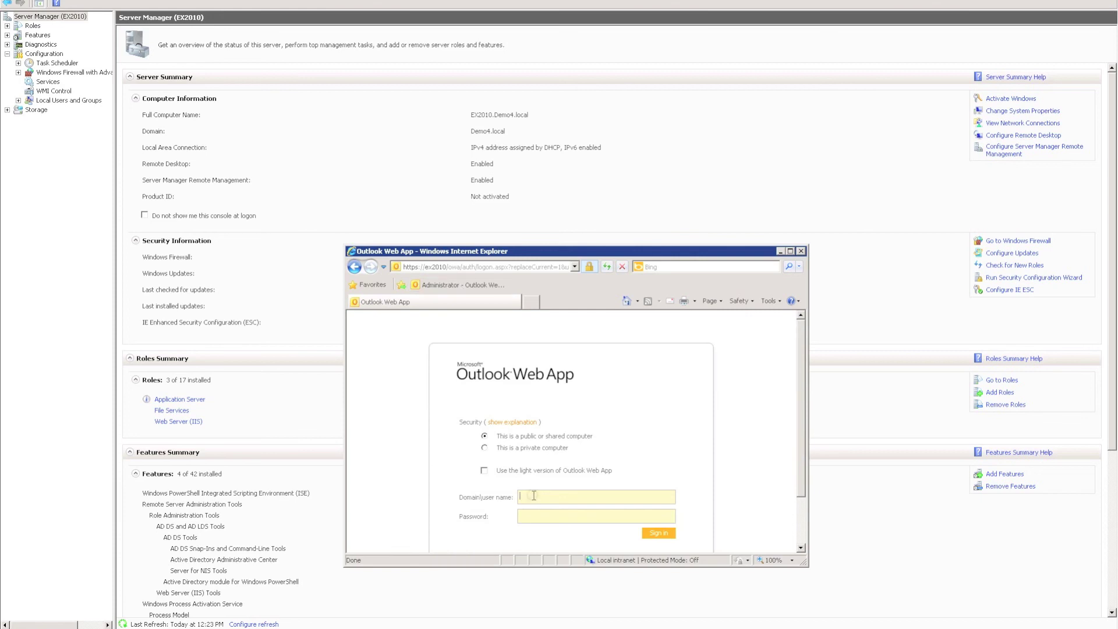
text(demo4\administrator)
key(Return)
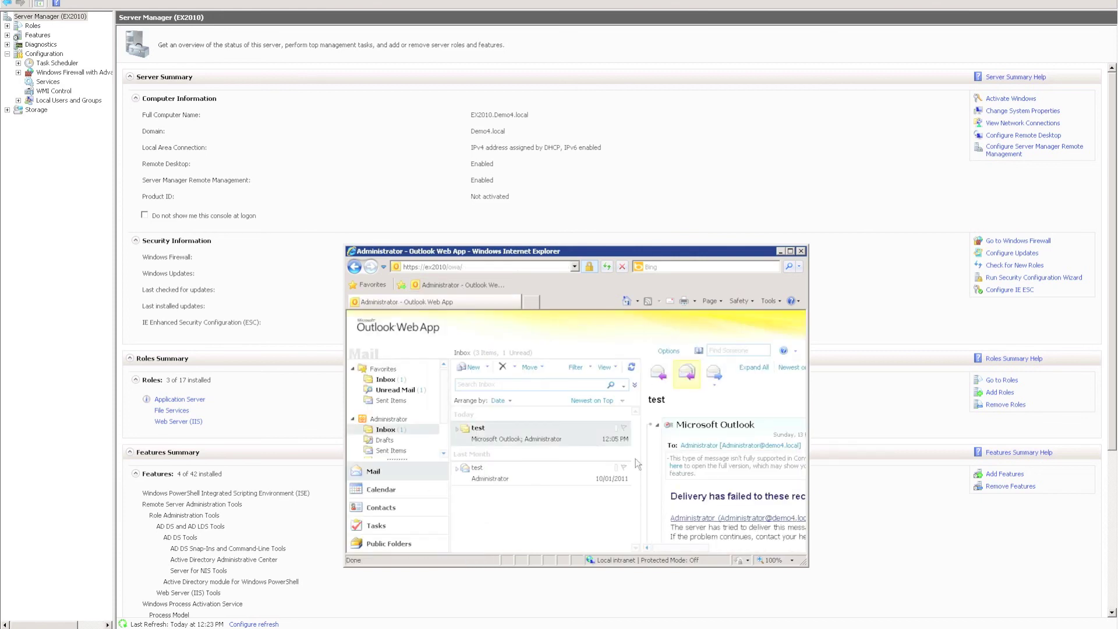
Send a new message titled test to Administrator.
click(472, 368)
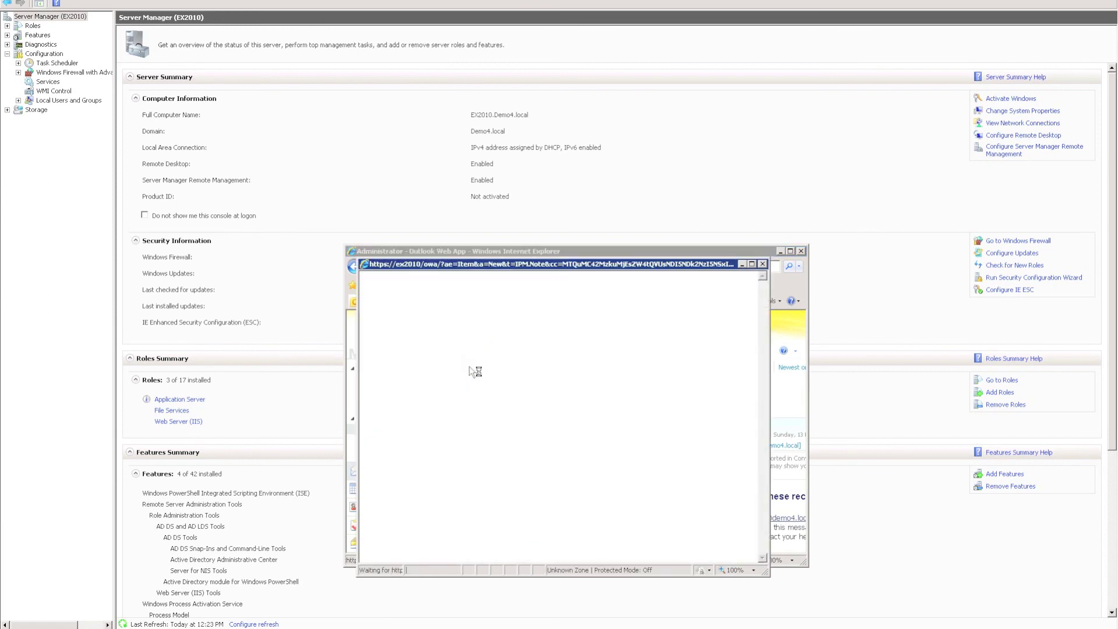
text(admin)
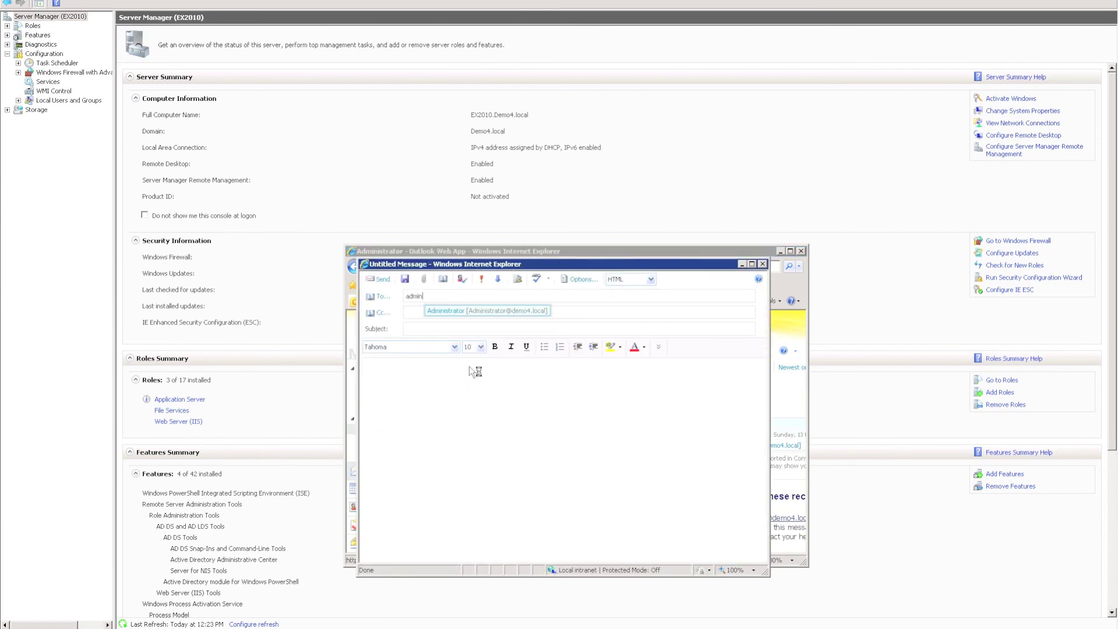
key(Tab)
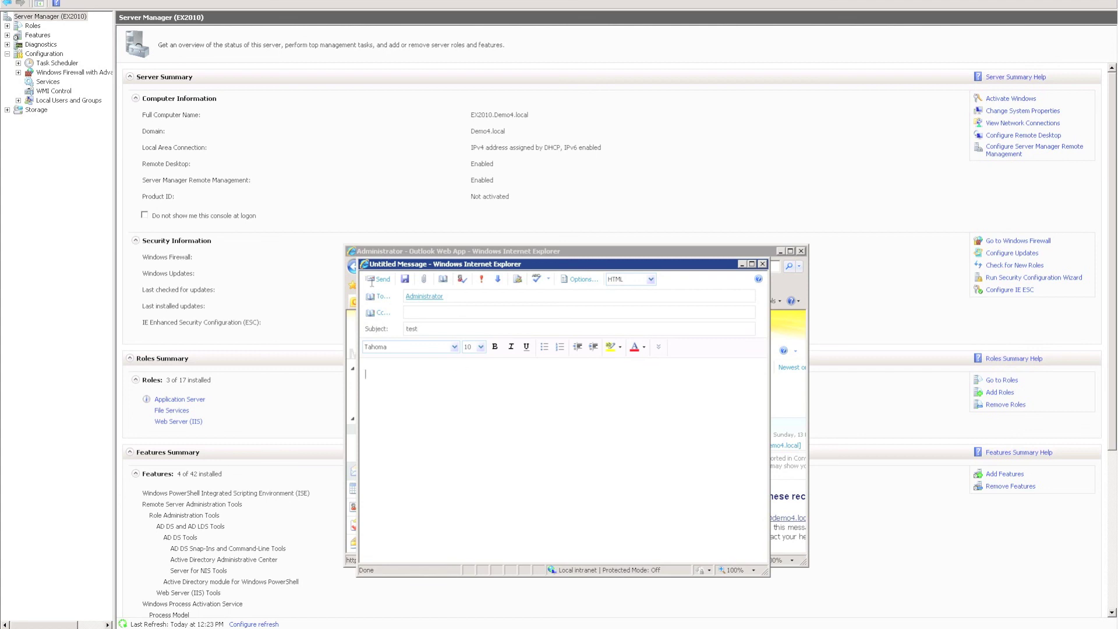
click(379, 279)
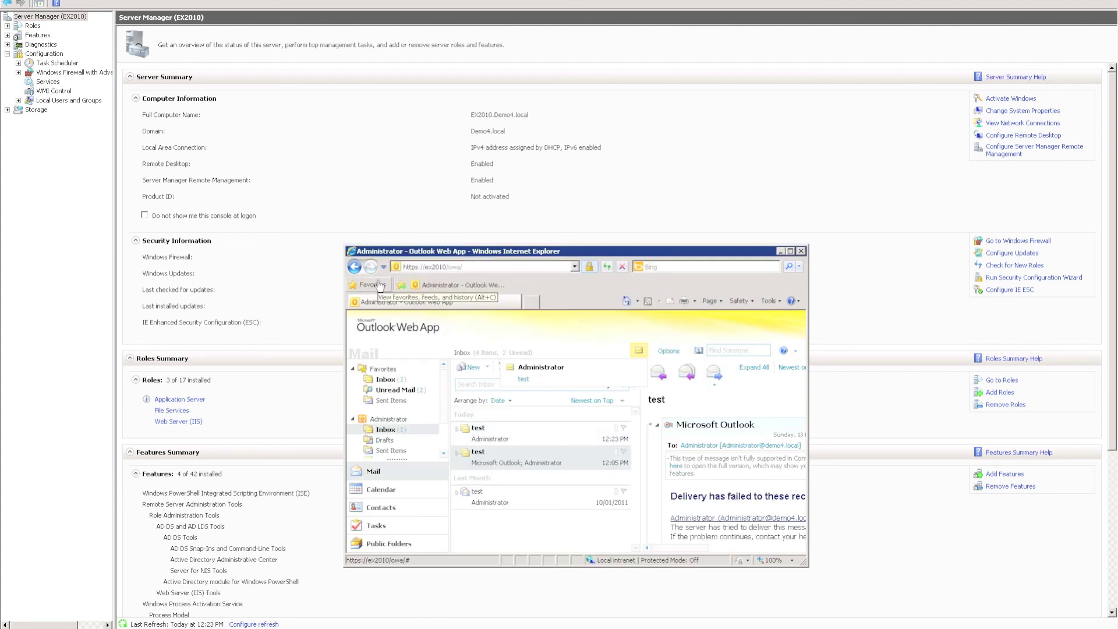